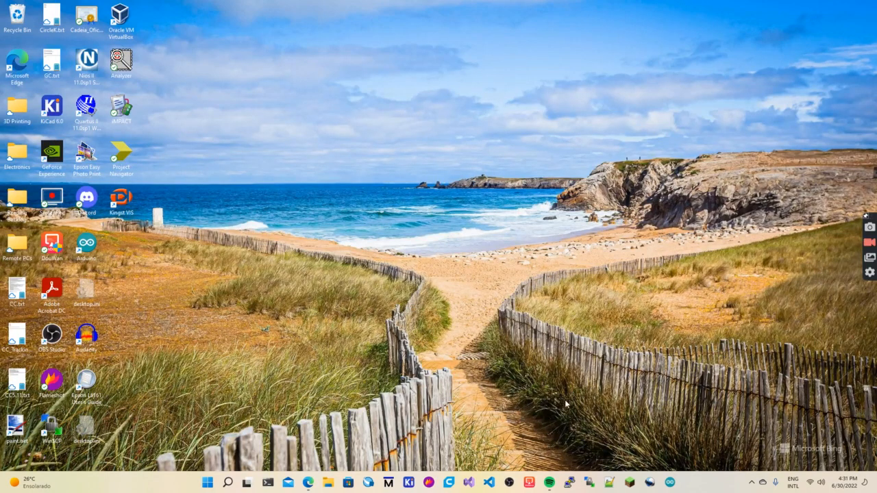
Step: Switch to Microsoft Edge and examine the Company Communicator Insights article, including its Overview and Notifications dashboard descriptions
{"action": "mouse_move", "coordinate": [311, 481]}
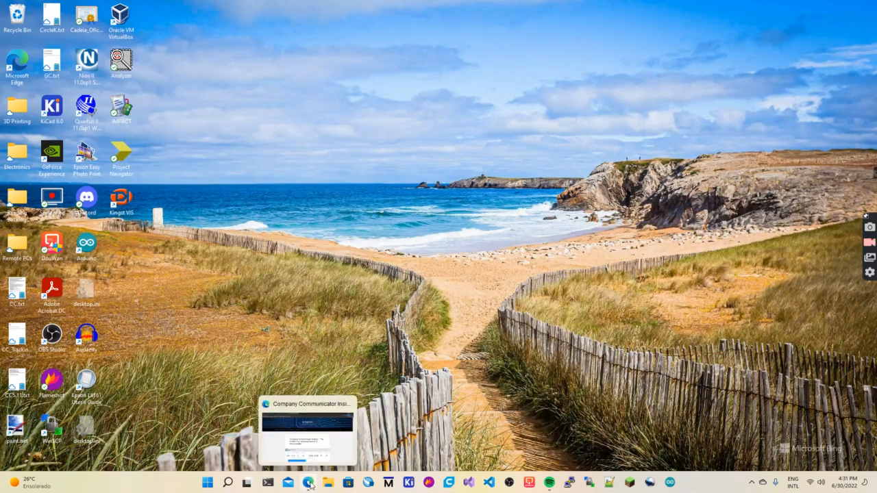
{"action": "left_click", "coordinate": [313, 411]}
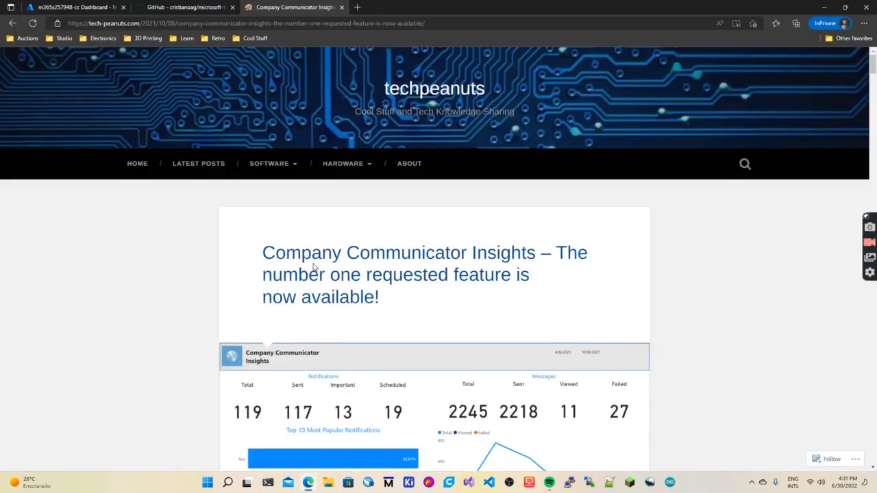
{"action": "scroll", "coordinate": [322, 302], "scroll_direction": "down", "scroll_amount": 3}
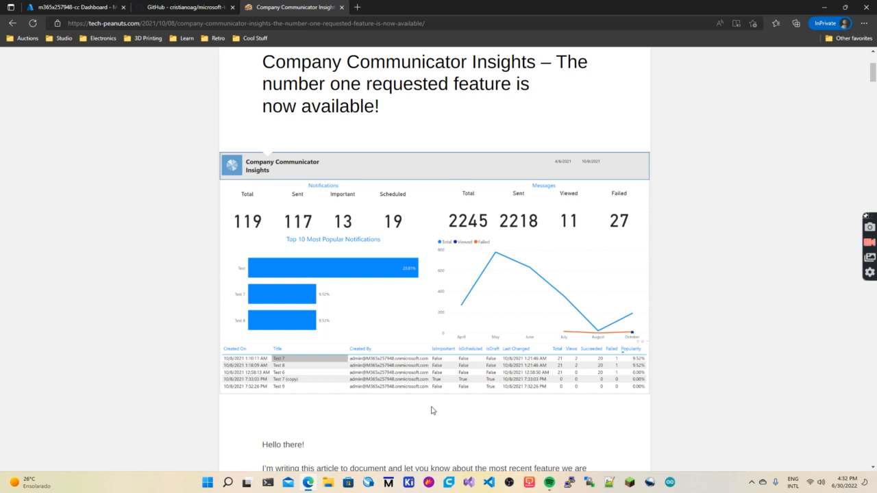
{"action": "scroll", "coordinate": [432, 411], "scroll_direction": "down", "scroll_amount": 3}
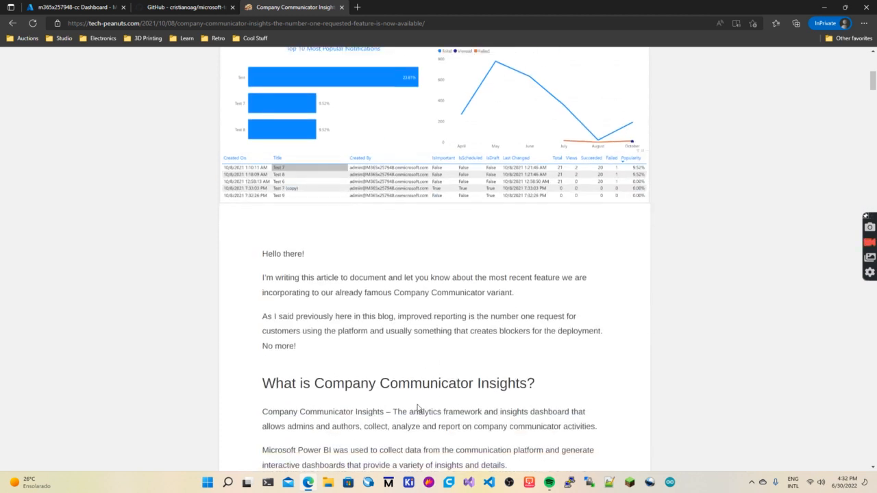
{"action": "scroll", "coordinate": [416, 404], "scroll_direction": "down", "scroll_amount": 7}
{"action": "scroll", "coordinate": [413, 395], "scroll_direction": "up", "scroll_amount": 5}
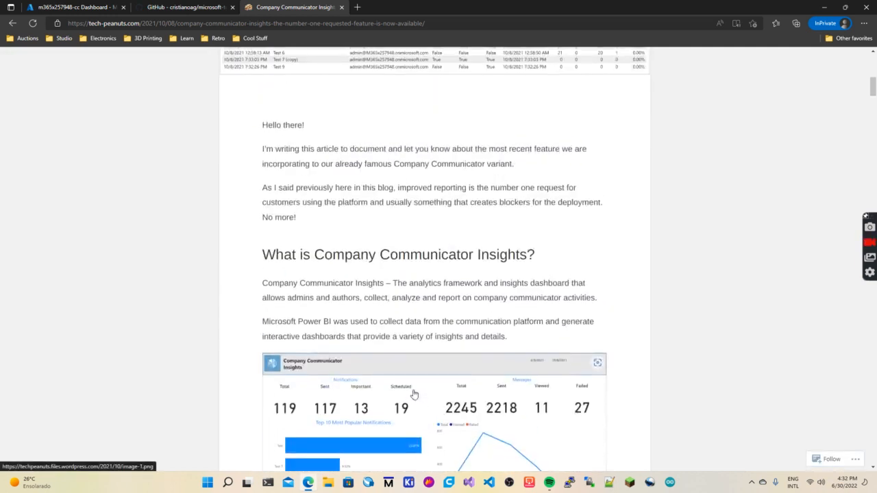
{"action": "scroll", "coordinate": [498, 259], "scroll_direction": "down", "scroll_amount": 9}
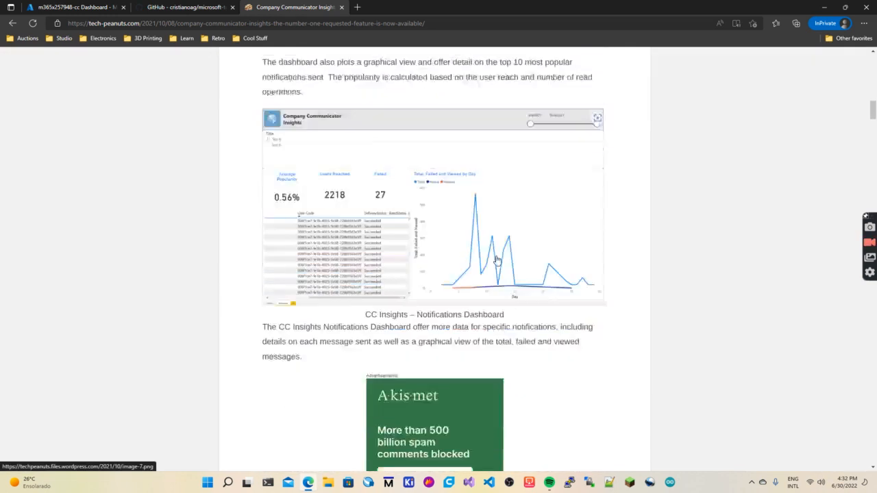
{"action": "scroll", "coordinate": [473, 260], "scroll_direction": "down", "scroll_amount": 2}
{"action": "scroll", "coordinate": [466, 254], "scroll_direction": "up", "scroll_amount": 4}
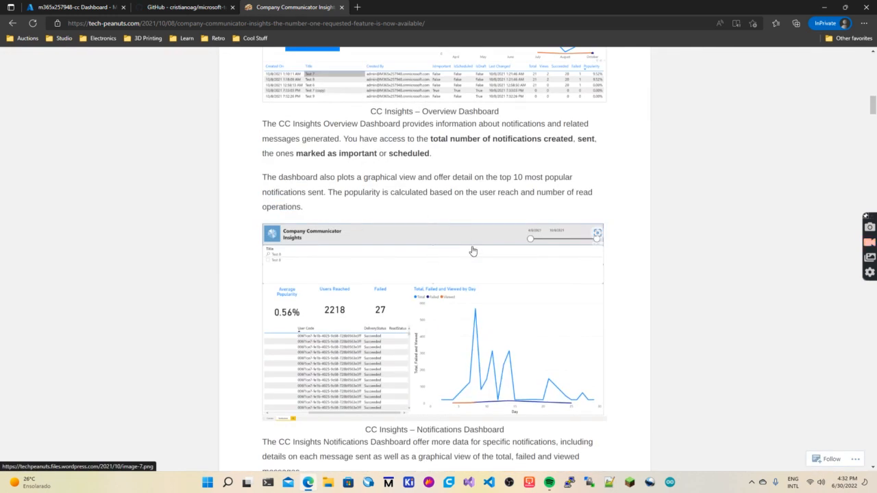
{"action": "scroll", "coordinate": [470, 260], "scroll_direction": "down", "scroll_amount": 4}
{"action": "scroll", "coordinate": [475, 296], "scroll_direction": "up", "scroll_amount": 6}
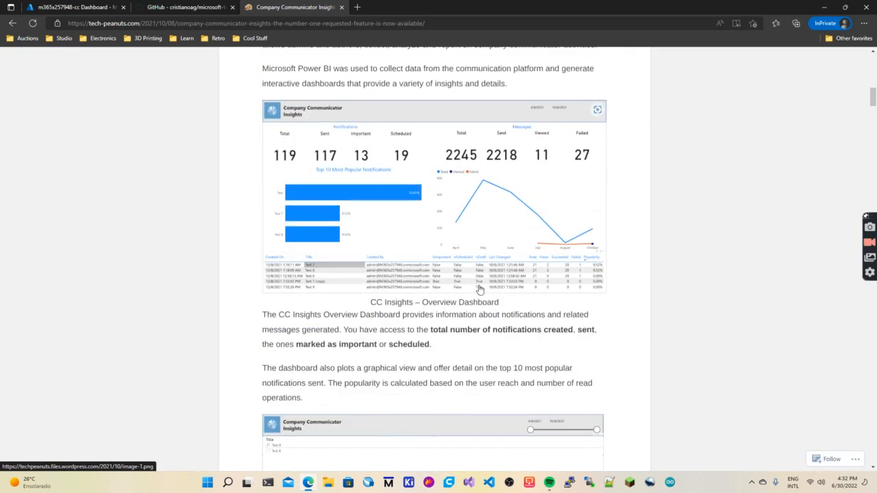
{"action": "scroll", "coordinate": [420, 243], "scroll_direction": "up", "scroll_amount": 1}
{"action": "scroll", "coordinate": [420, 242], "scroll_direction": "up", "scroll_amount": 3}
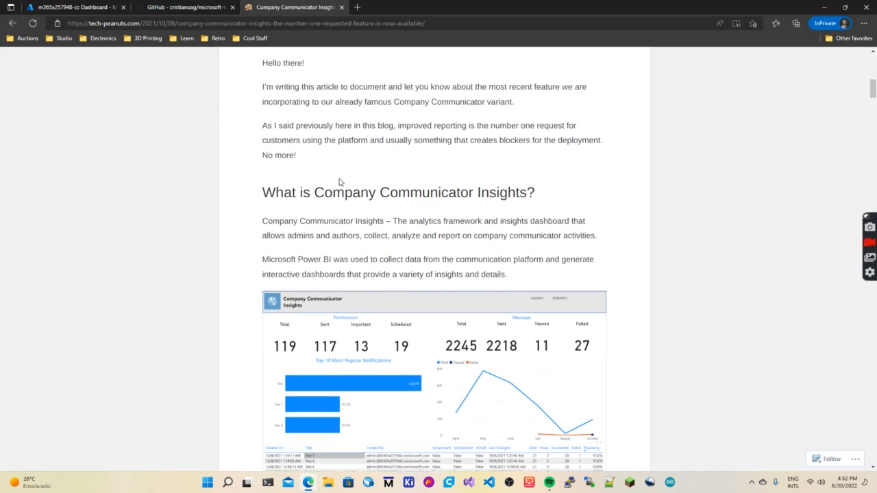
Step: Examine the file list of the microsoft-teams-apps-company-communicator repository on GitHub, including the CC_Insights_v1.pbix file
{"action": "left_click", "coordinate": [170, 10]}
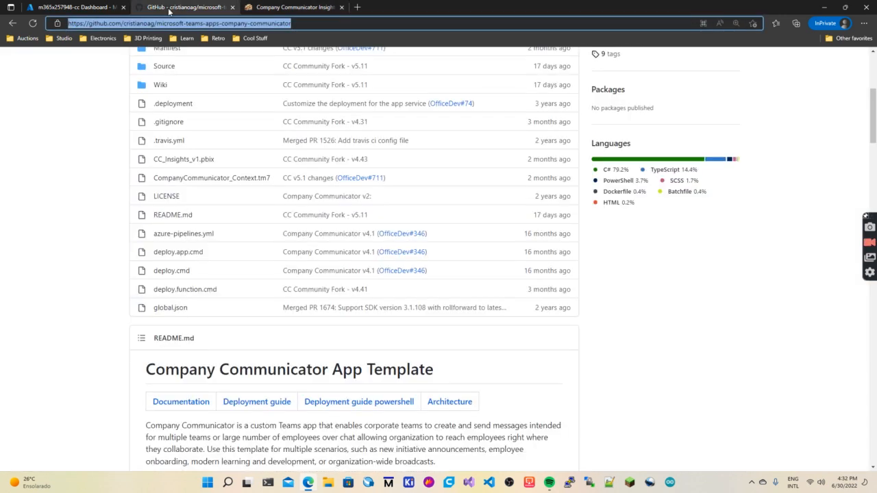
{"action": "scroll", "coordinate": [197, 277], "scroll_direction": "up", "scroll_amount": 4}
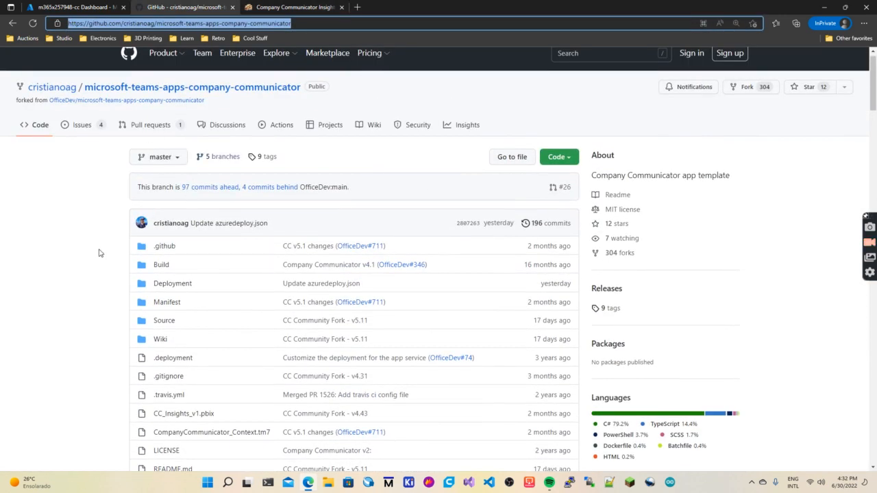
{"action": "scroll", "coordinate": [103, 251], "scroll_direction": "down", "scroll_amount": 3}
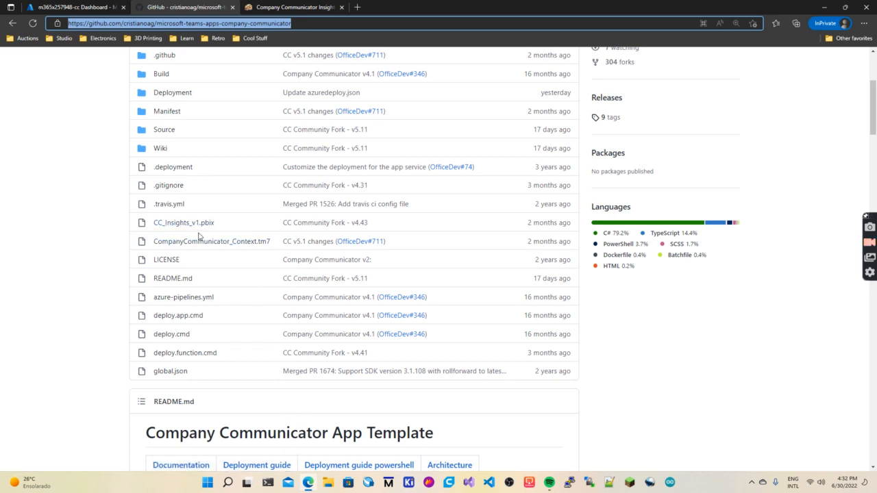
{"action": "scroll", "coordinate": [190, 196], "scroll_direction": "up", "scroll_amount": 3}
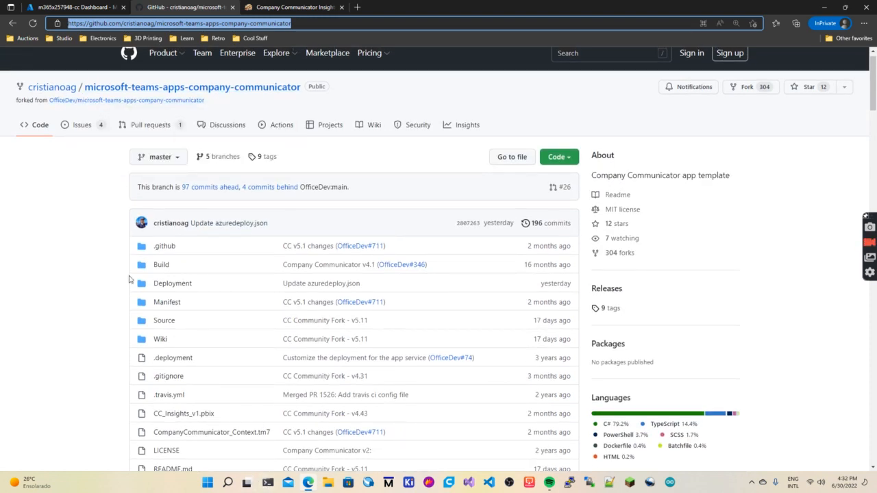
Step: Switch to Windows Terminal and change the PowerShell working directory to C:\devarea
{"action": "left_click", "coordinate": [268, 484]}
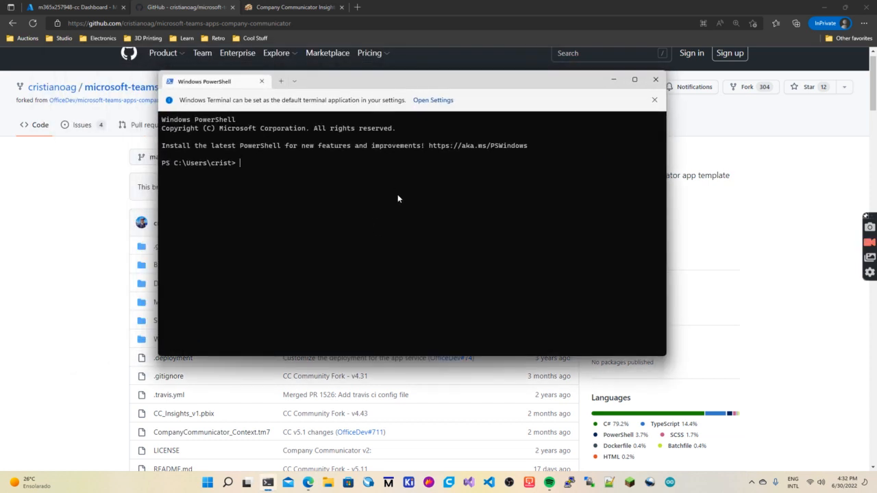
{"action": "type", "text": "cd C:"}
{"action": "type", "text": "\\de"}
{"action": "key", "text": "Tab"}
{"action": "key", "text": "Return"}
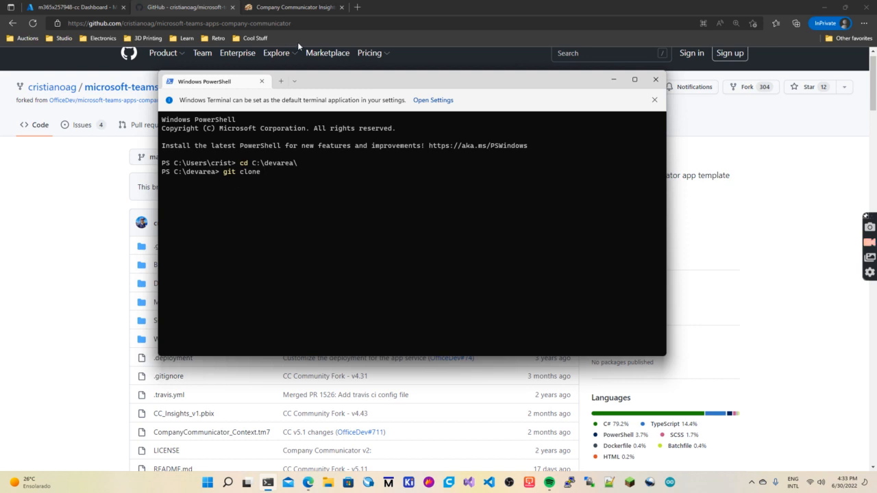
Step: Clone the microsoft-teams-apps-company-communicator repository into C:\devarea with git clone, using the repository address copied from the browser
{"action": "left_click", "coordinate": [309, 23]}
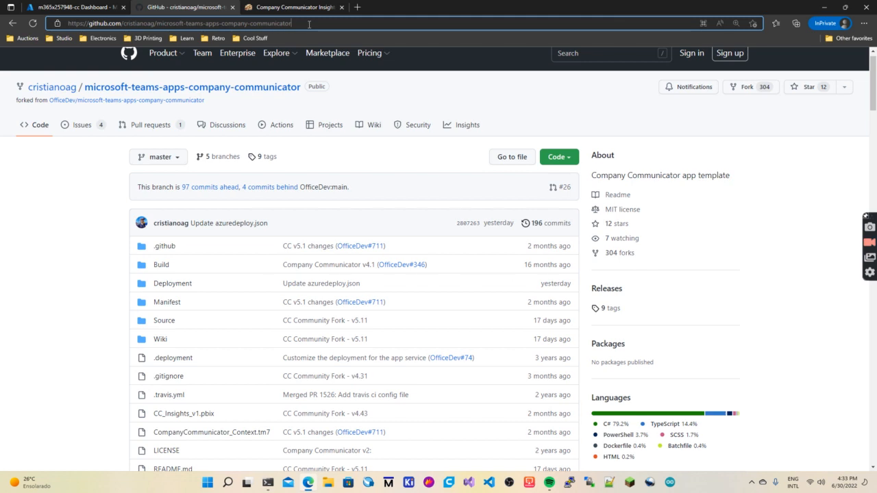
{"action": "left_click", "coordinate": [309, 24]}
{"action": "right_click", "coordinate": [245, 26]}
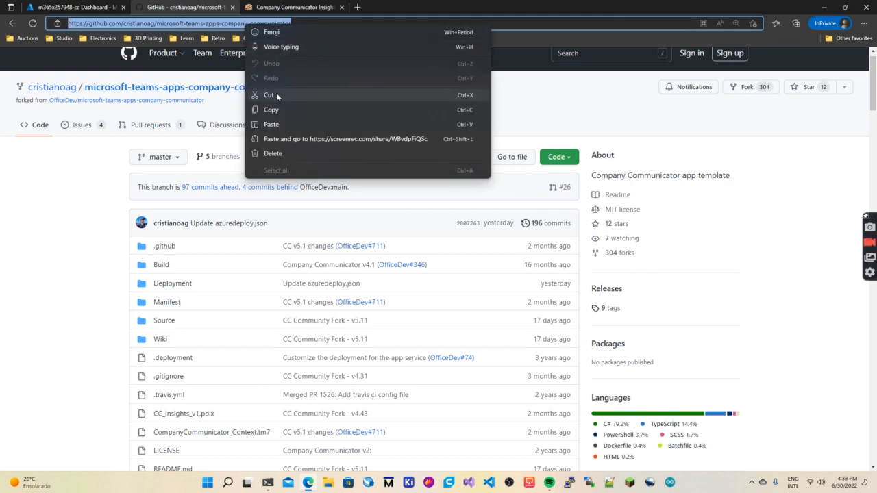
{"action": "left_click", "coordinate": [278, 110]}
{"action": "key", "text": "alt+Tab"}
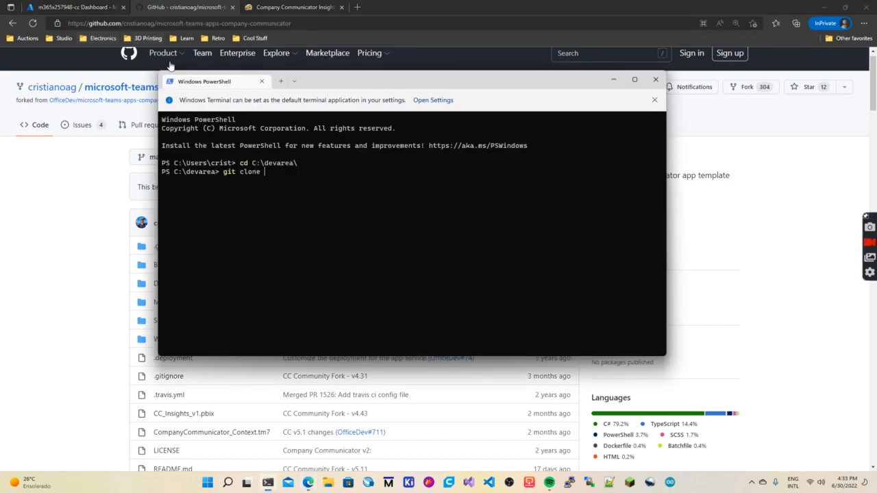
{"action": "key", "text": "ctrl+v"}
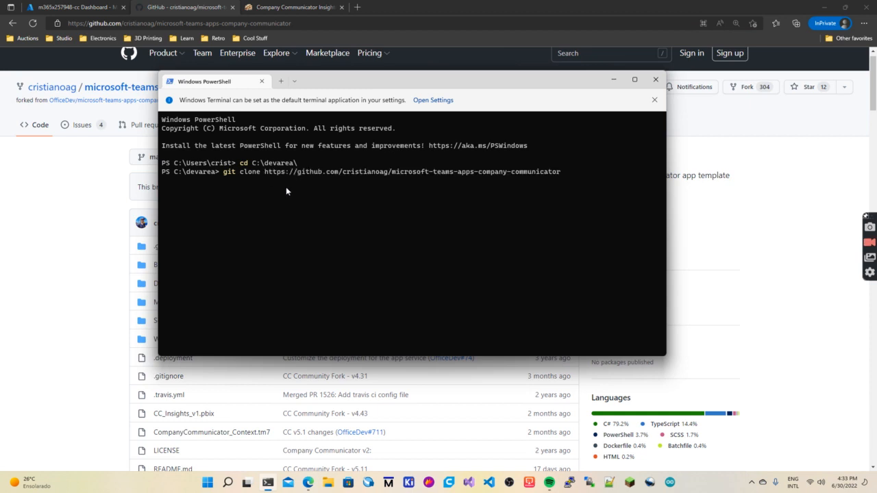
{"action": "key", "text": "Return"}
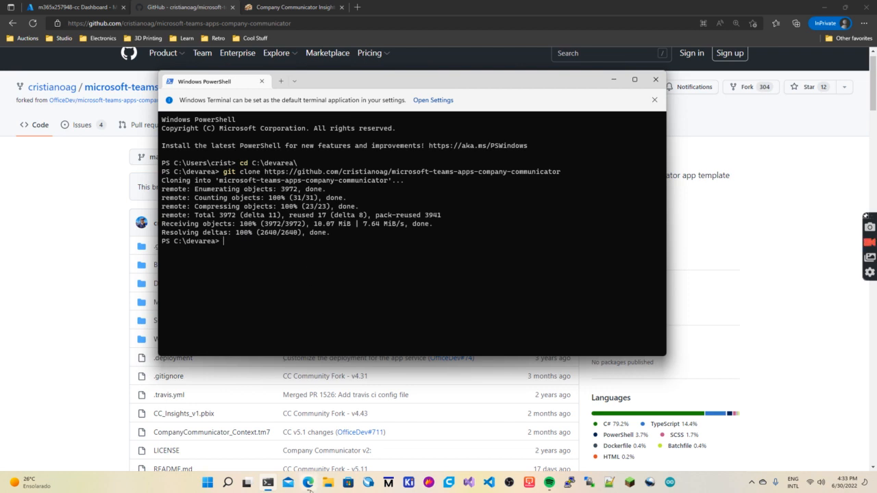
Step: Switch to File Explorer and open the cloned folder C:\devarea\microsoft-teams-apps-company-communicator
{"action": "left_click", "coordinate": [328, 483]}
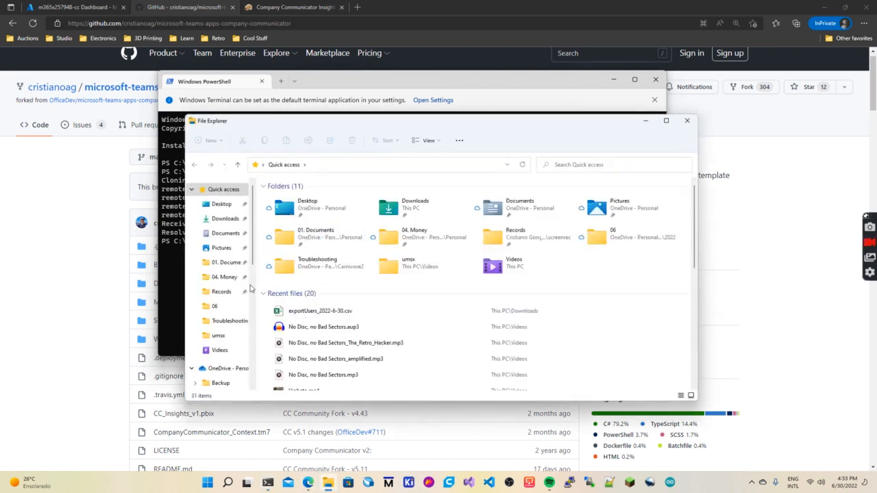
{"action": "scroll", "coordinate": [226, 311], "scroll_direction": "down", "scroll_amount": 3}
{"action": "scroll", "coordinate": [226, 298], "scroll_direction": "up", "scroll_amount": 3}
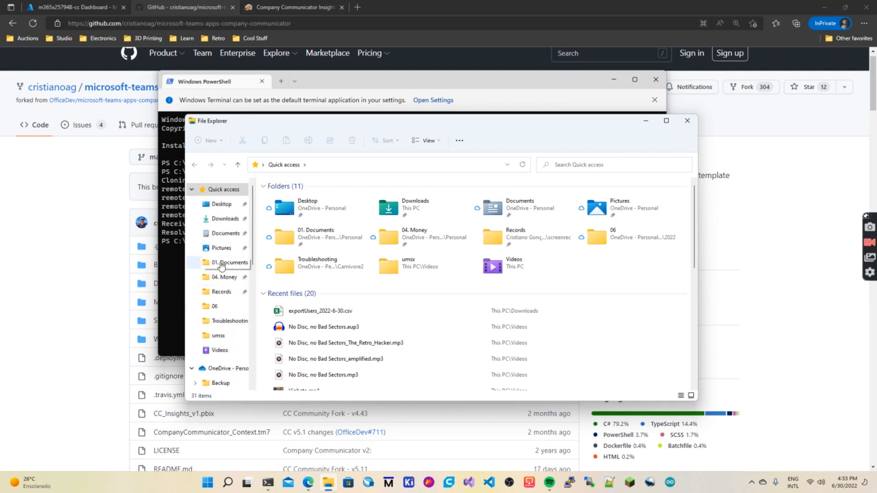
{"action": "scroll", "coordinate": [226, 302], "scroll_direction": "down", "scroll_amount": 5}
{"action": "scroll", "coordinate": [232, 322], "scroll_direction": "down", "scroll_amount": 3}
{"action": "scroll", "coordinate": [222, 313], "scroll_direction": "down", "scroll_amount": 2}
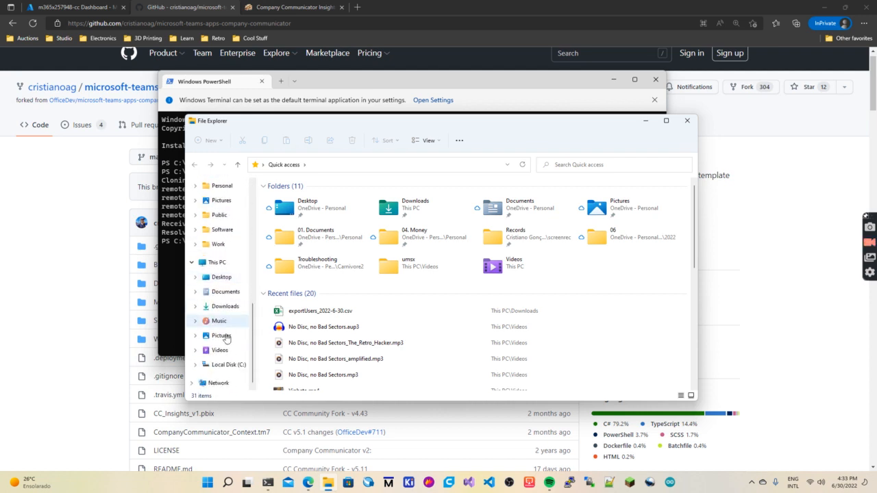
{"action": "left_click", "coordinate": [228, 364]}
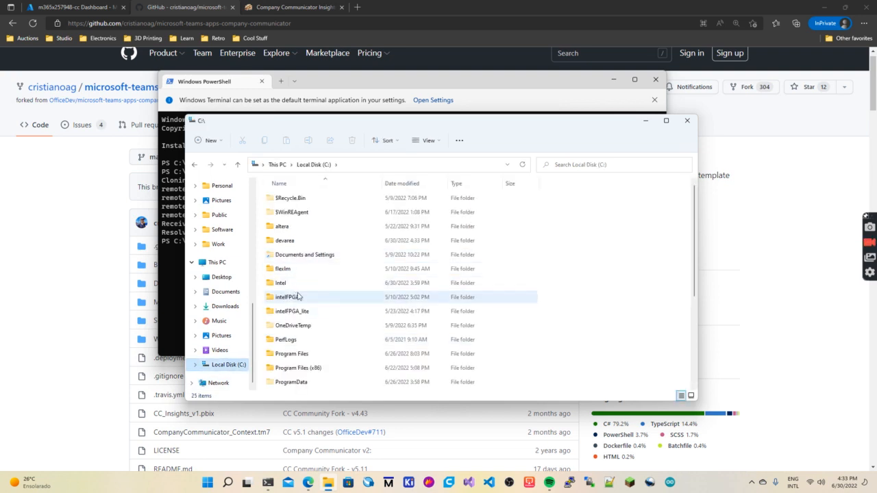
{"action": "double_click", "coordinate": [284, 241]}
{"action": "left_click", "coordinate": [318, 228]}
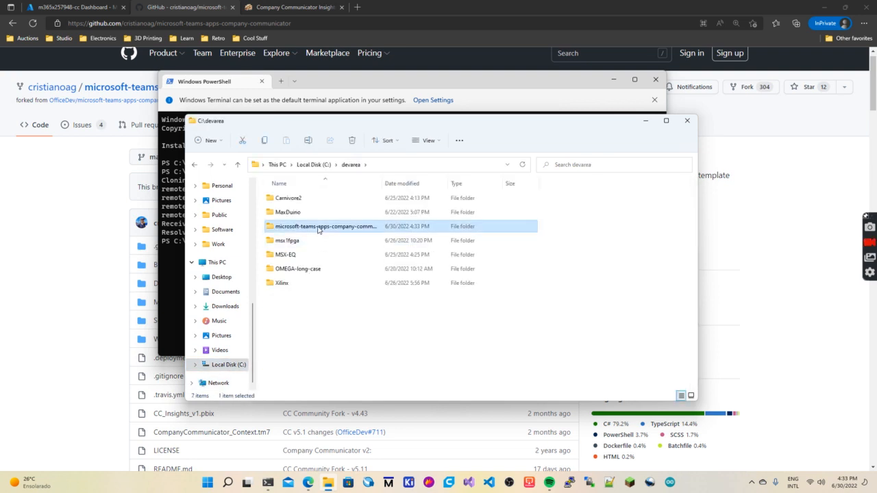
{"action": "double_click", "coordinate": [318, 228]}
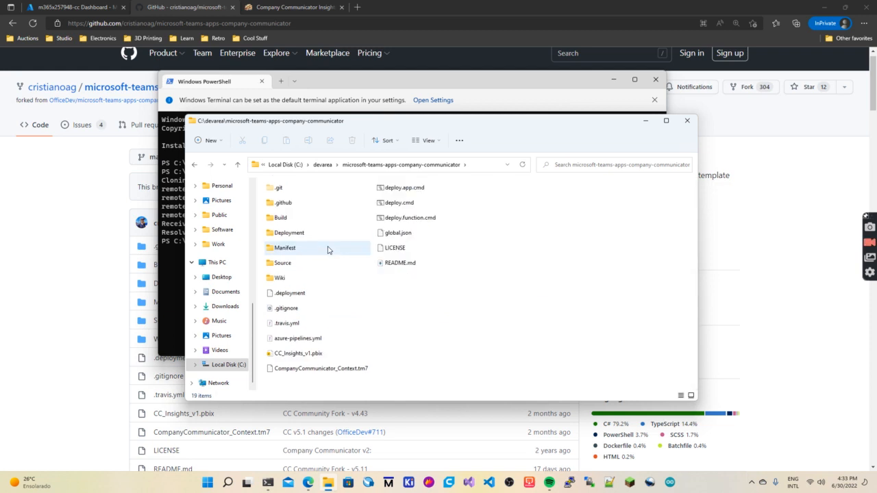
Step: Open the CC_Insights_v1.pbix report from the cloned folder in Power BI Desktop
{"action": "scroll", "coordinate": [327, 250], "scroll_direction": "up", "scroll_amount": 1}
{"action": "scroll", "coordinate": [327, 250], "scroll_direction": "down", "scroll_amount": 2}
{"action": "double_click", "coordinate": [317, 358]}
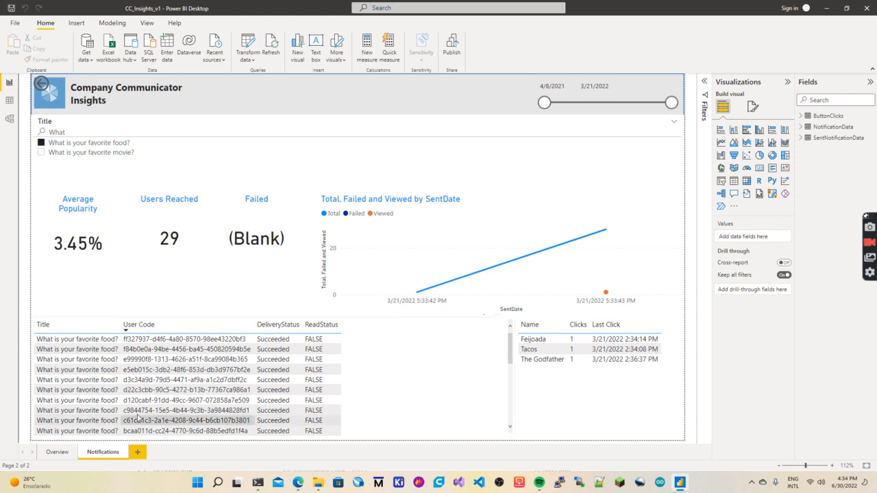
Step: Examine the report's Overview page, and return to the Notifications page to check the delivery and read status table
{"action": "left_click", "coordinate": [68, 454]}
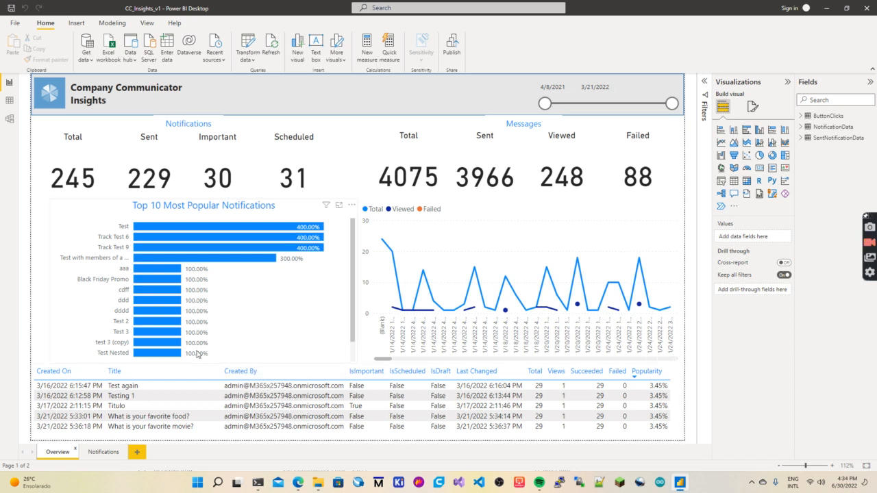
{"action": "left_click", "coordinate": [102, 452]}
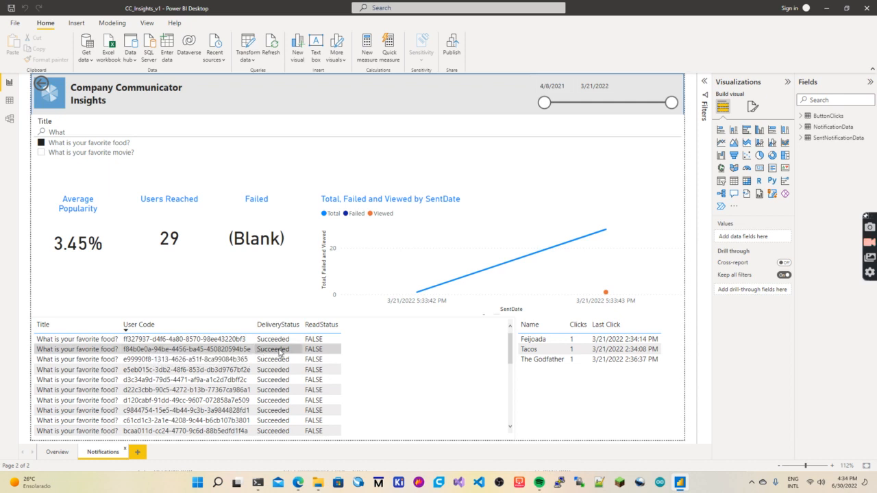
{"action": "left_click", "coordinate": [321, 329]}
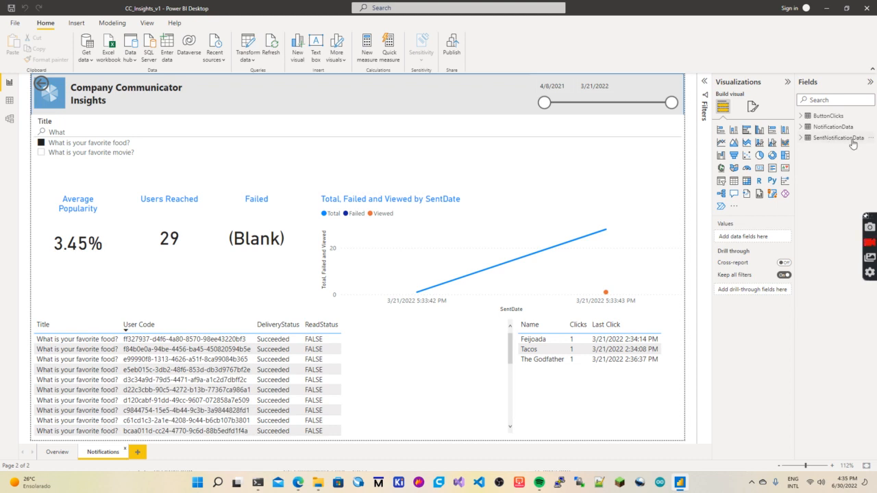
Step: Show the SentNotificationData table in the data view and examine its RecipientId column
{"action": "left_click", "coordinate": [10, 101]}
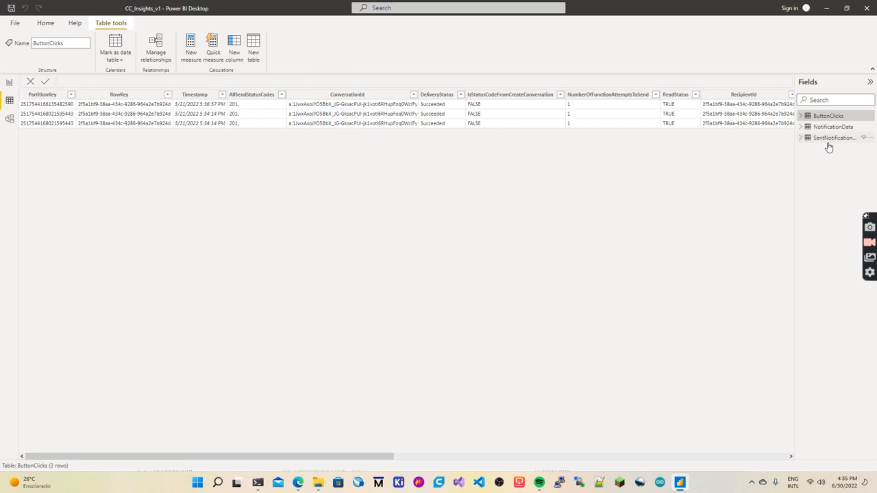
{"action": "left_click", "coordinate": [830, 140]}
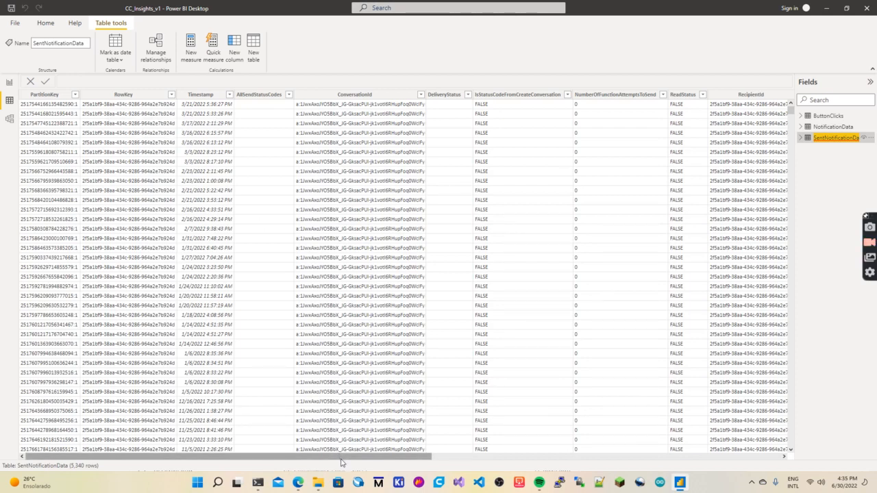
{"action": "left_click_drag", "start_coordinate": [368, 460], "coordinate": [538, 454]}
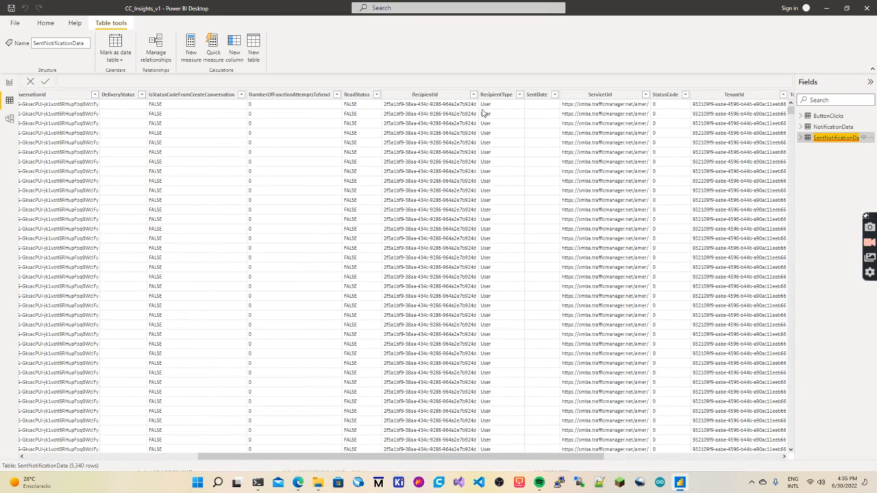
{"action": "left_click", "coordinate": [465, 95]}
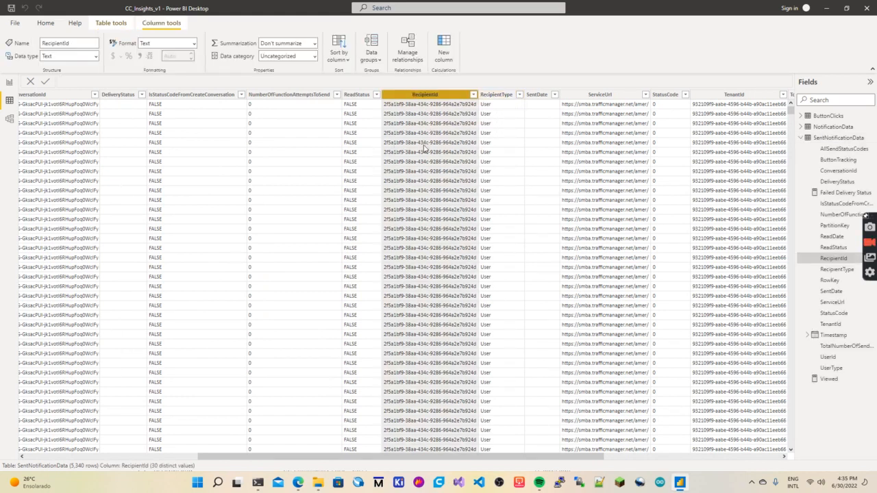
{"action": "left_click", "coordinate": [405, 132]}
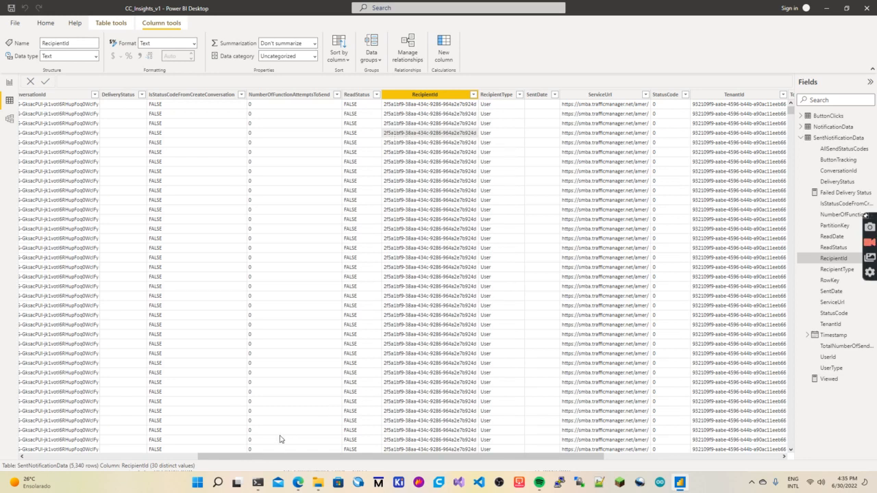
Step: Check the first columns of the SentNotificationData table and return to the report's Notifications page
{"action": "left_click_drag", "start_coordinate": [279, 457], "coordinate": [110, 457]}
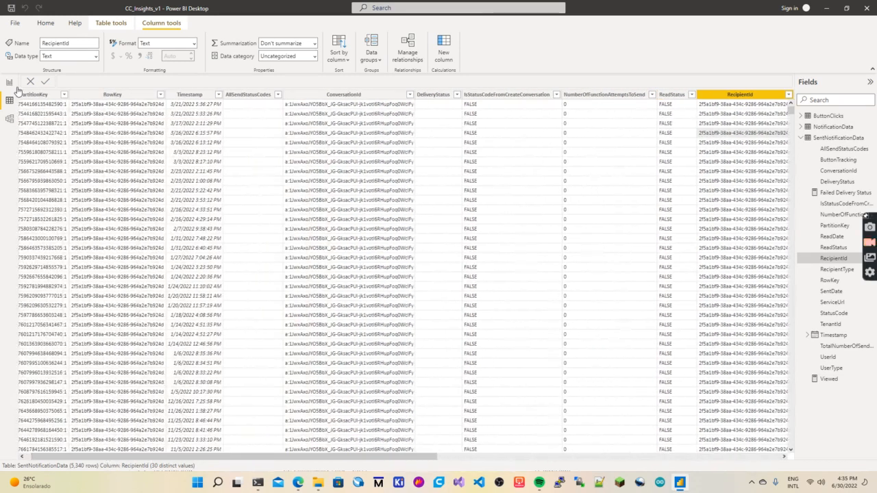
{"action": "left_click", "coordinate": [9, 83]}
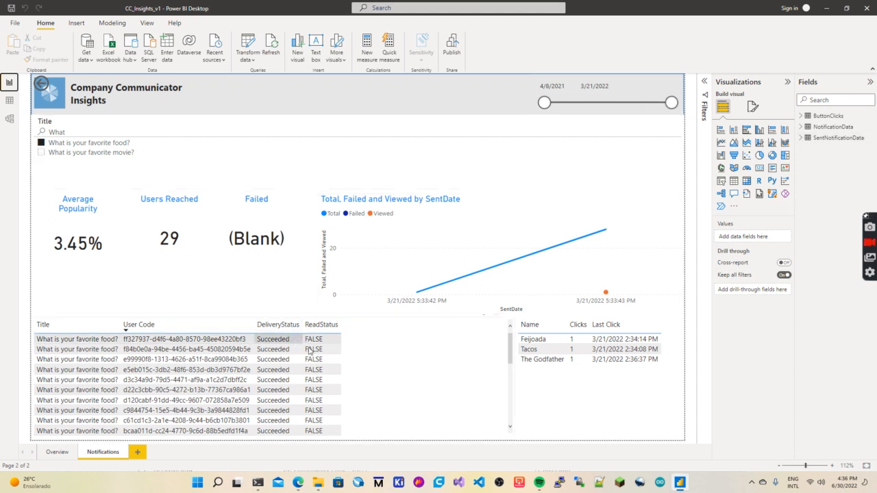
Step: Switch to the Azure portal in the browser and look through the resources of the rg-cc resource group
{"action": "left_click", "coordinate": [298, 486]}
{"action": "left_click", "coordinate": [68, 8]}
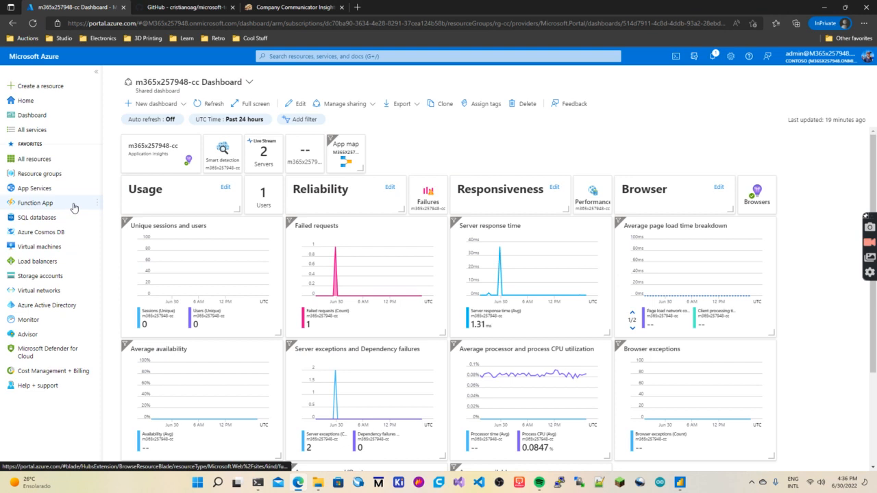
{"action": "left_click", "coordinate": [46, 176]}
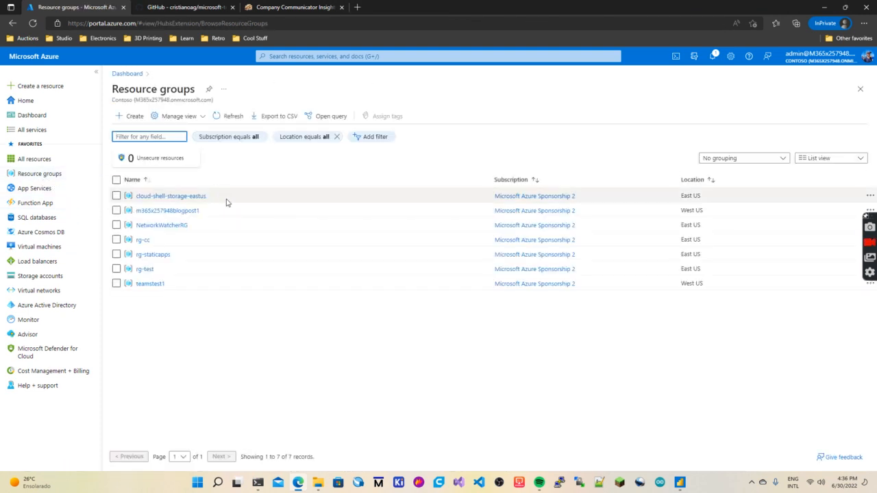
{"action": "key", "text": "ctrl+plus"}
{"action": "key", "text": "ctrl+plus"}
{"action": "left_click", "coordinate": [177, 286]}
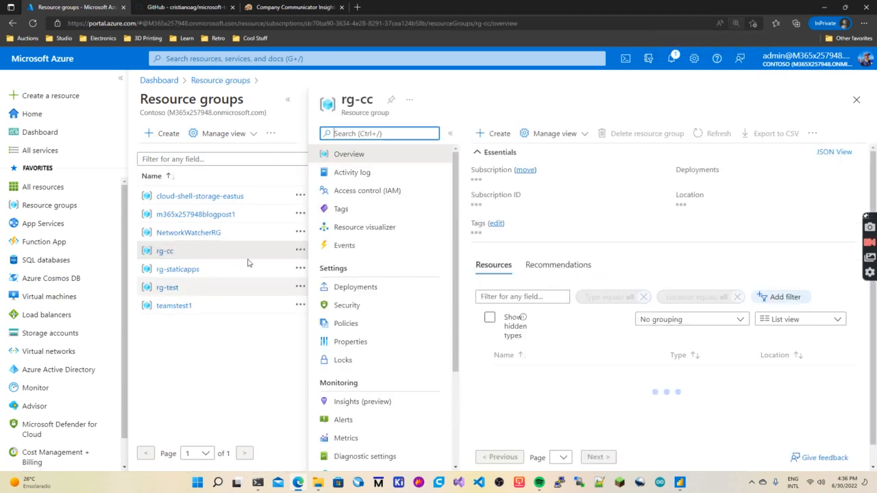
{"action": "left_click", "coordinate": [288, 99]}
{"action": "scroll", "coordinate": [415, 389], "scroll_direction": "down", "scroll_amount": 1}
{"action": "scroll", "coordinate": [415, 389], "scroll_direction": "down", "scroll_amount": 6}
{"action": "scroll", "coordinate": [450, 400], "scroll_direction": "down", "scroll_amount": 1}
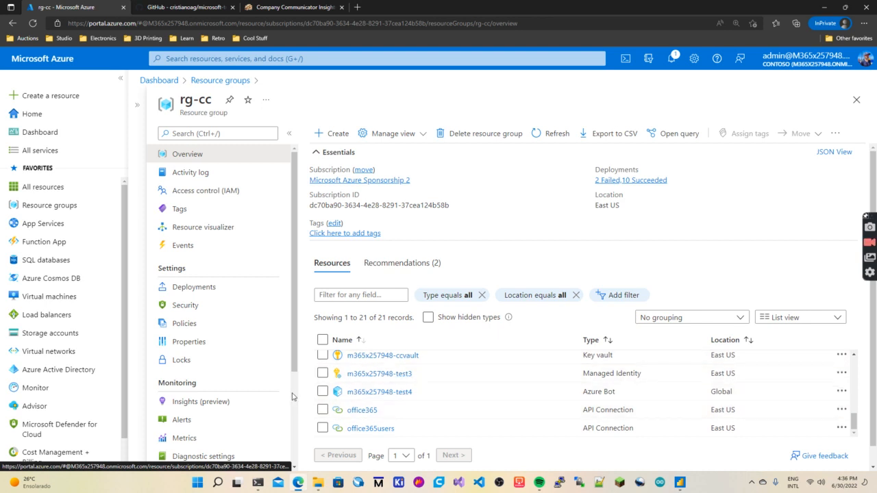
Step: Open the list of all users in Azure Active Directory and look through the accounts
{"action": "left_click", "coordinate": [49, 373]}
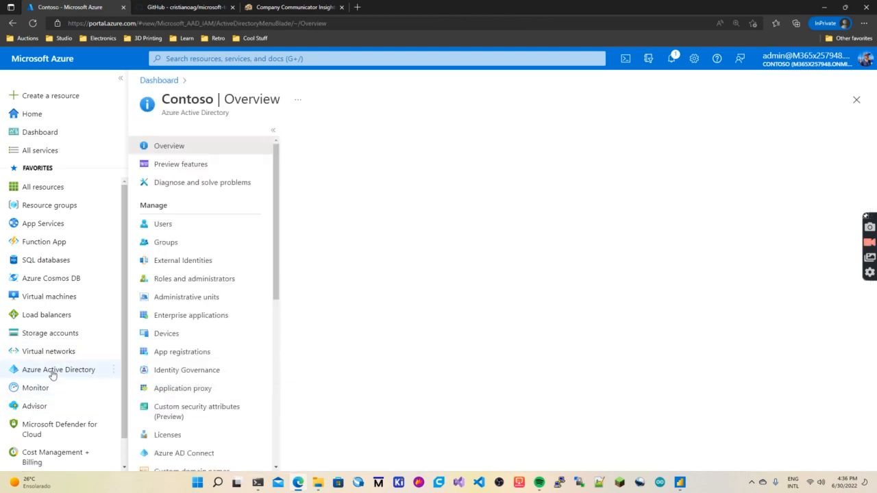
{"action": "left_click", "coordinate": [163, 224]}
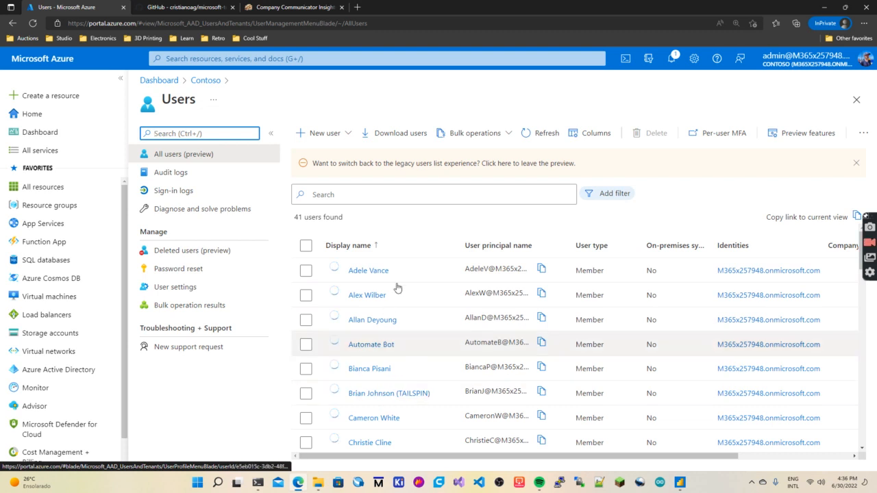
{"action": "scroll", "coordinate": [397, 329], "scroll_direction": "down", "scroll_amount": 3}
{"action": "scroll", "coordinate": [409, 351], "scroll_direction": "down", "scroll_amount": 5}
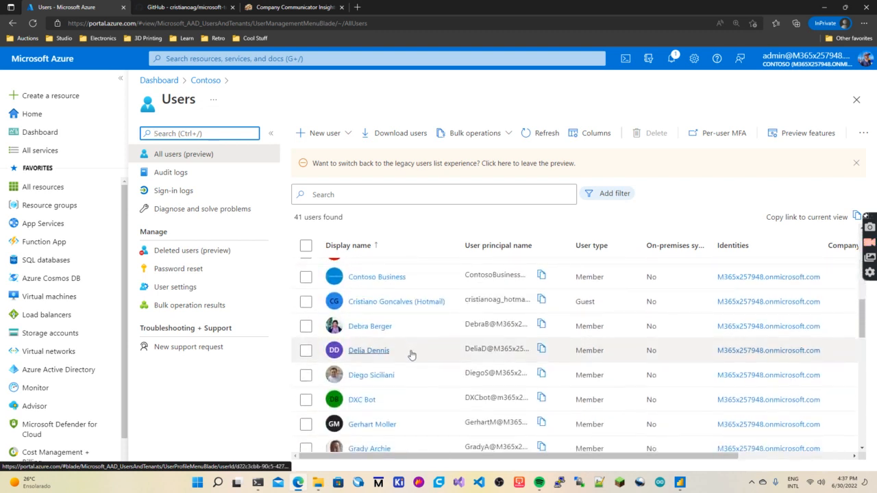
{"action": "scroll", "coordinate": [407, 360], "scroll_direction": "up", "scroll_amount": 6}
{"action": "scroll", "coordinate": [406, 371], "scroll_direction": "up", "scroll_amount": 3}
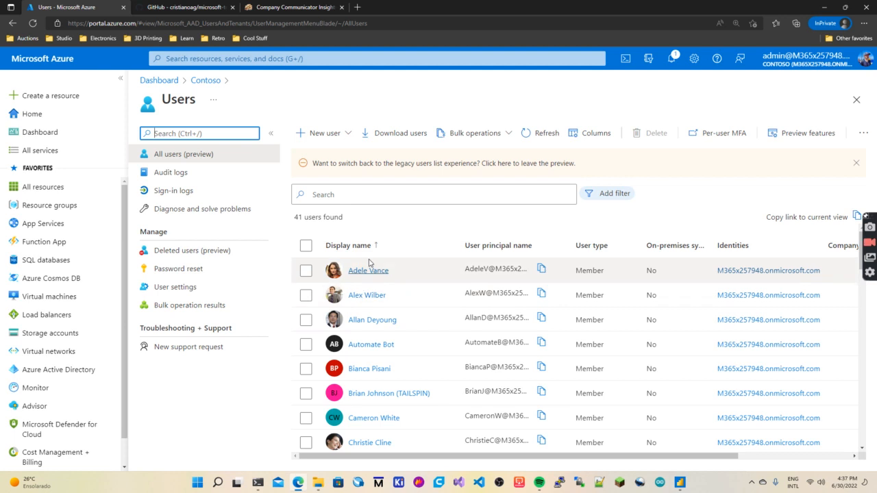
Step: Export all directory users to a CSV file named exportUsers_2022-6-30 and download it
{"action": "left_click", "coordinate": [389, 136]}
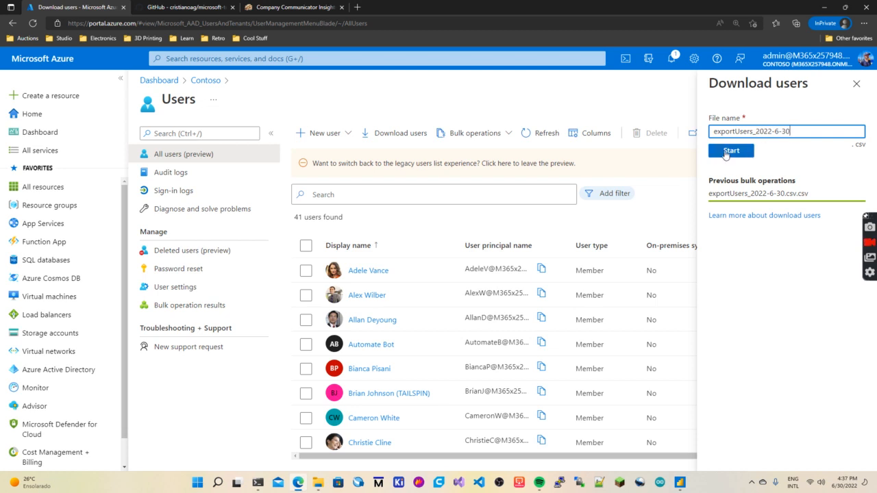
{"action": "left_click", "coordinate": [730, 151]}
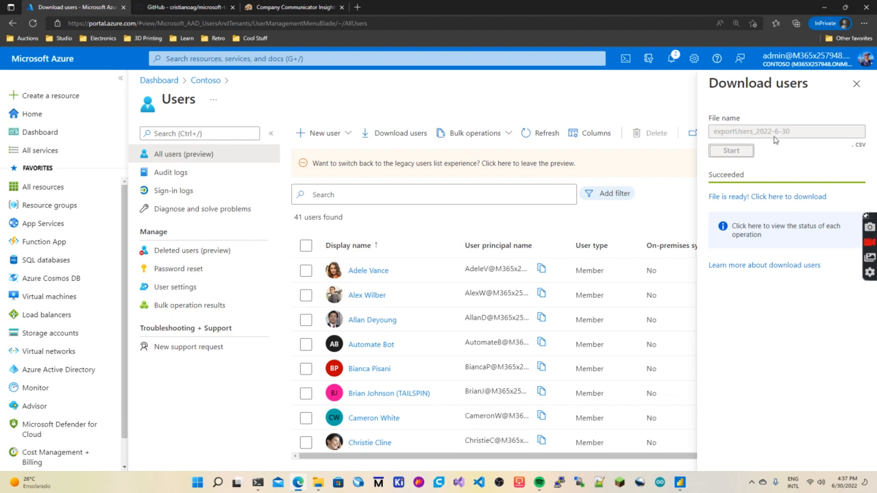
{"action": "left_click", "coordinate": [784, 198]}
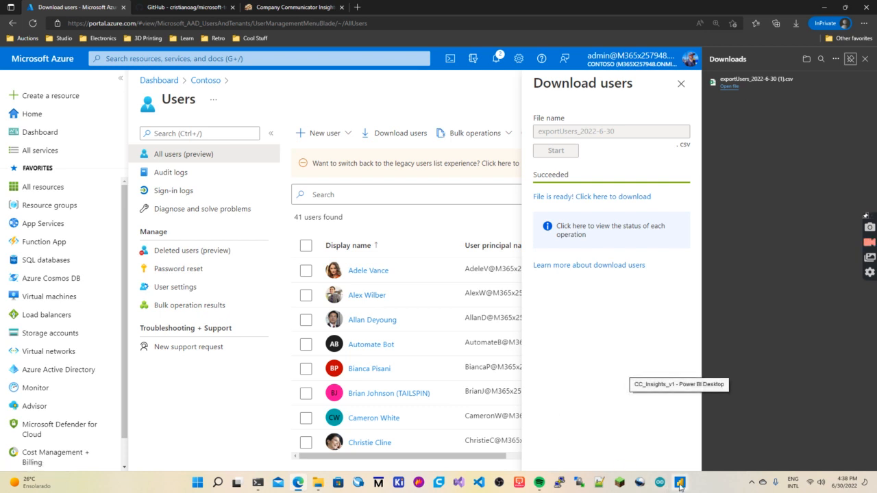
Step: Open exportUsers_2022-6-30.csv from the Downloads folder in Excel
{"action": "left_click", "coordinate": [320, 487]}
{"action": "left_click", "coordinate": [225, 307]}
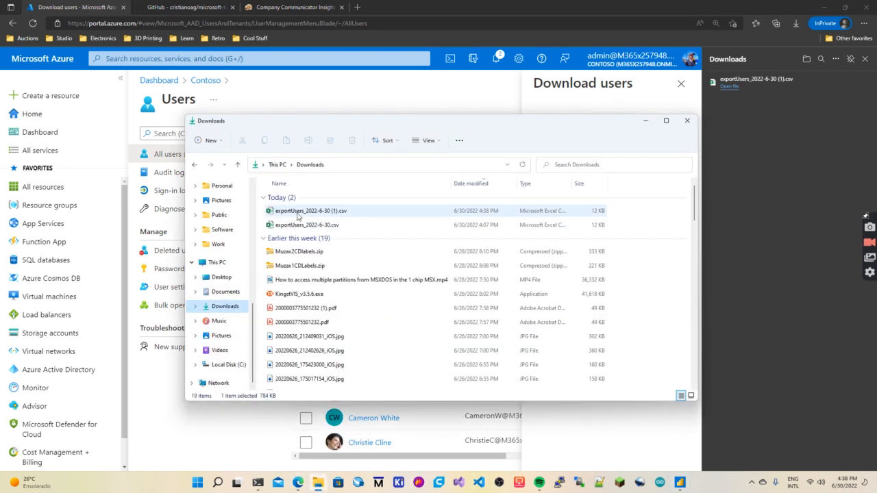
{"action": "double_click", "coordinate": [293, 226]}
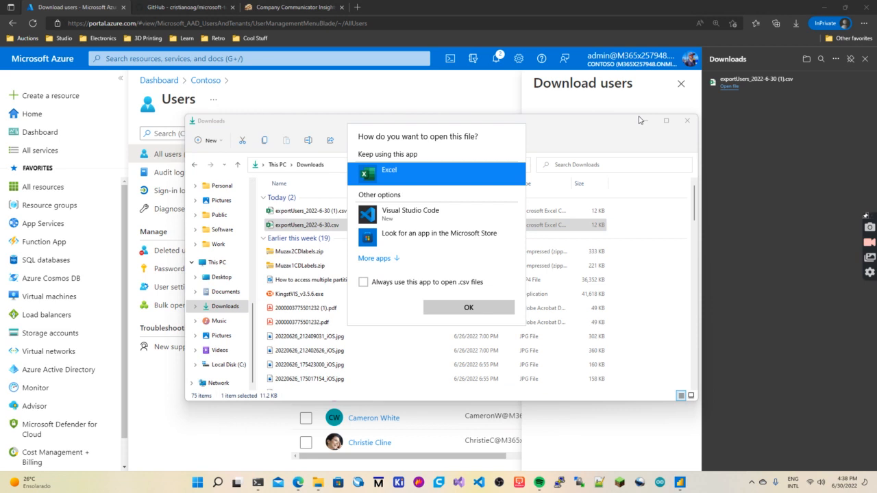
{"action": "left_click", "coordinate": [468, 307]}
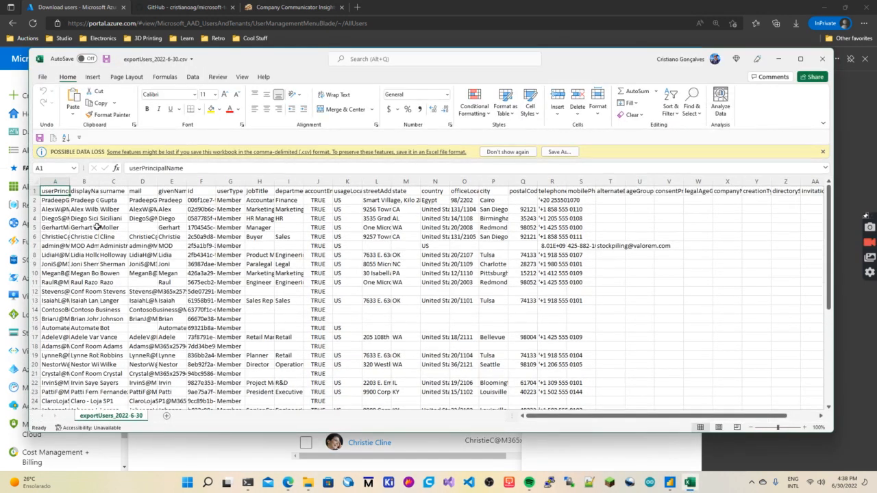
Step: Widen the id and displayName columns of the exported user list to examine them, and close the workbook without saving
{"action": "left_click_drag", "start_coordinate": [70, 181], "coordinate": [90, 181]}
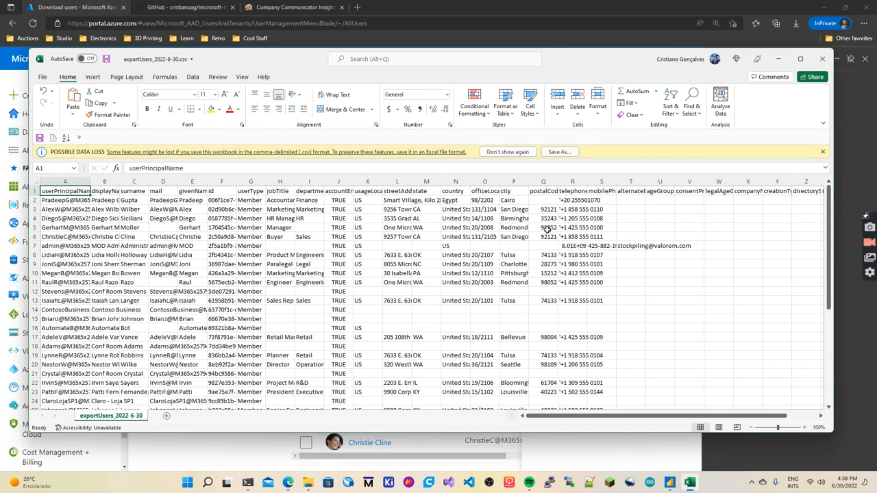
{"action": "scroll", "coordinate": [255, 223], "scroll_direction": "down", "scroll_amount": 2}
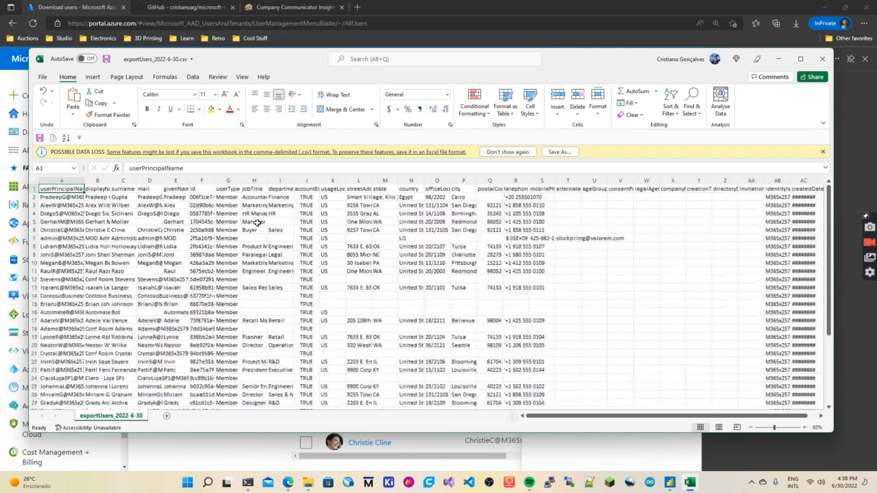
{"action": "double_click", "coordinate": [179, 180]}
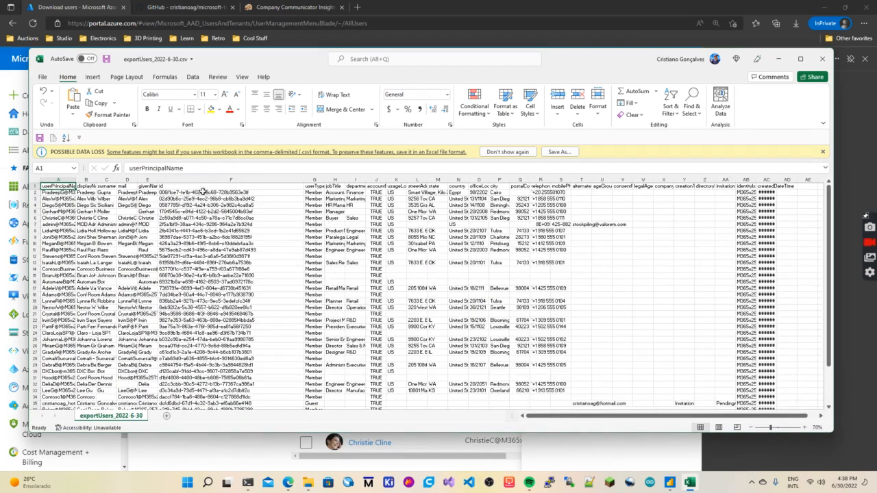
{"action": "left_click_drag", "start_coordinate": [184, 192], "coordinate": [186, 288]}
{"action": "scroll", "coordinate": [186, 288], "scroll_direction": "up", "scroll_amount": 5}
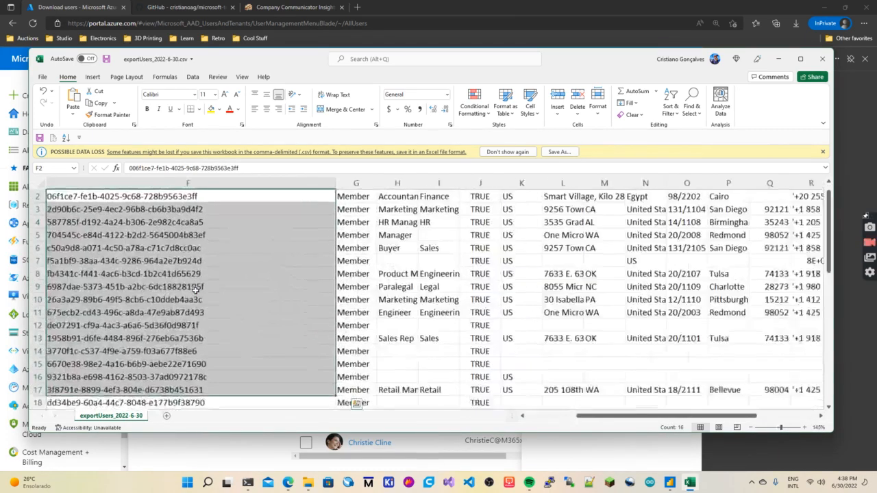
{"action": "scroll", "coordinate": [189, 283], "scroll_direction": "down", "scroll_amount": 2}
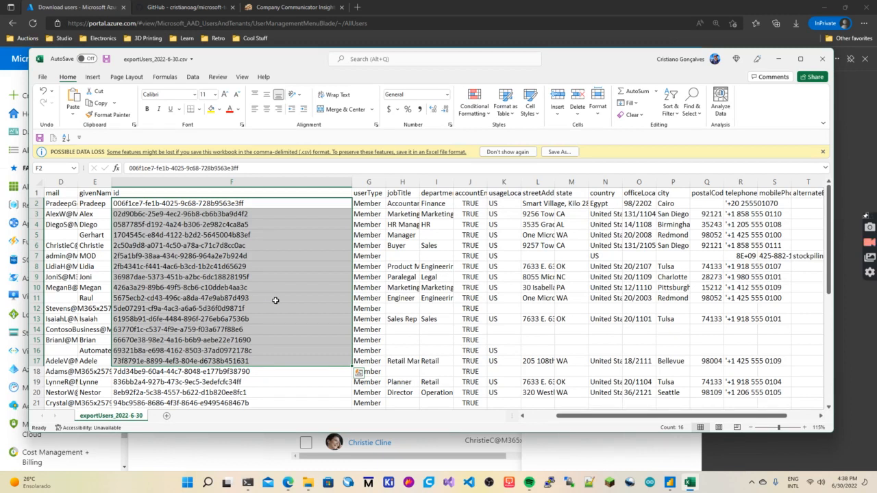
{"action": "key", "text": "Home"}
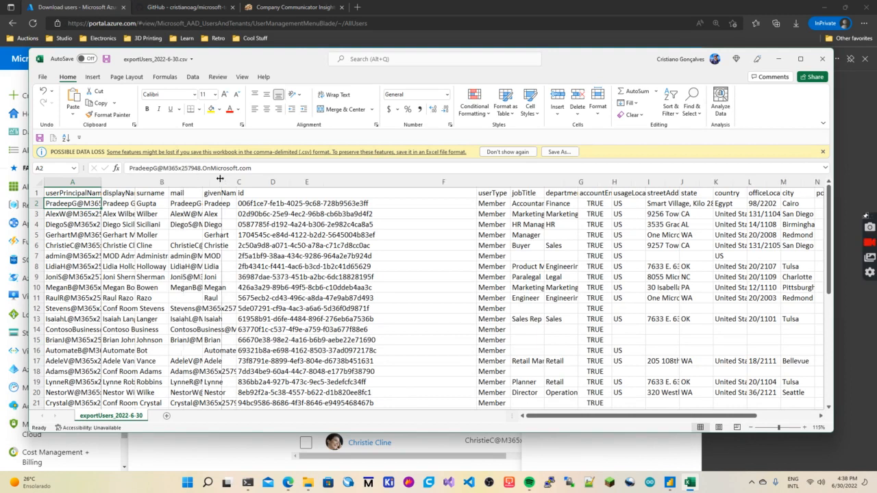
{"action": "double_click", "coordinate": [134, 182]}
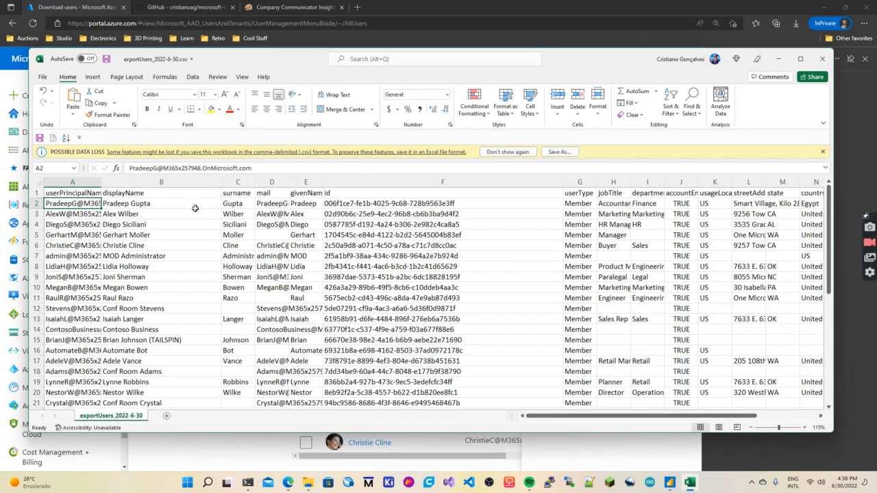
{"action": "left_click", "coordinate": [822, 58]}
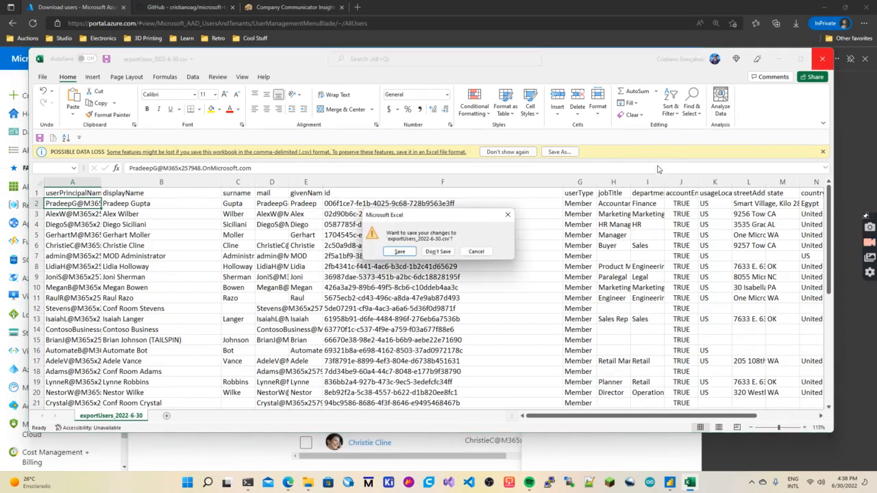
{"action": "left_click", "coordinate": [439, 252]}
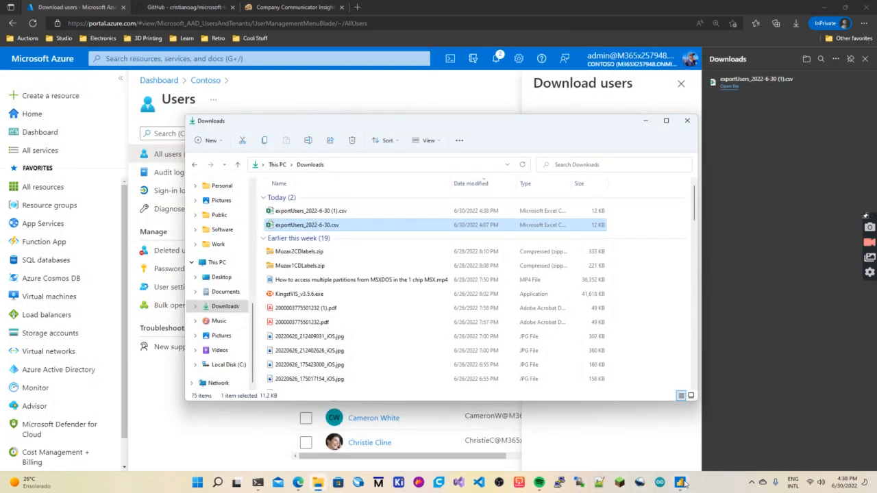
Step: Switch to Power BI Desktop and load exportUsers_2022-6-30 (1).csv from Downloads as a Text/CSV data source
{"action": "left_click", "coordinate": [680, 483]}
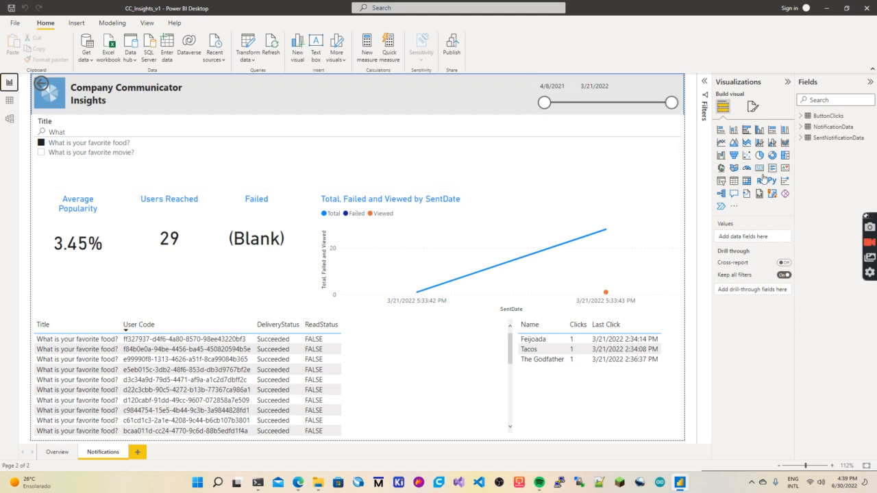
{"action": "left_click", "coordinate": [87, 59]}
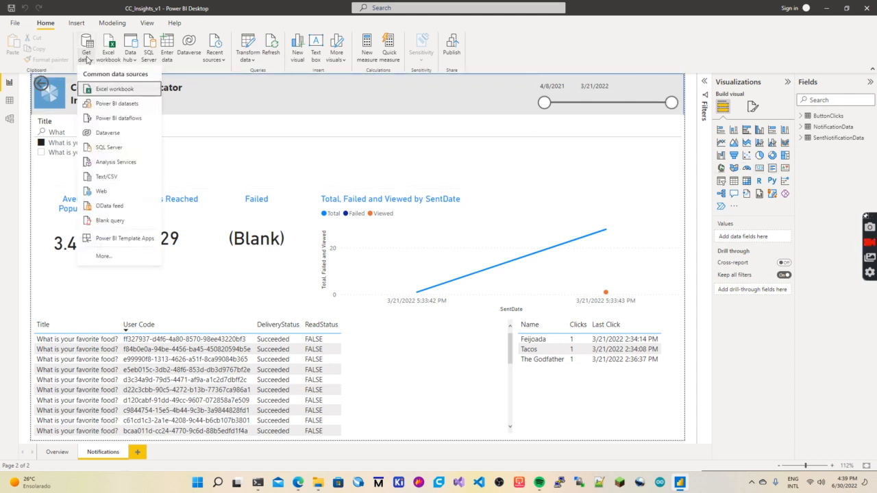
{"action": "left_click", "coordinate": [100, 179]}
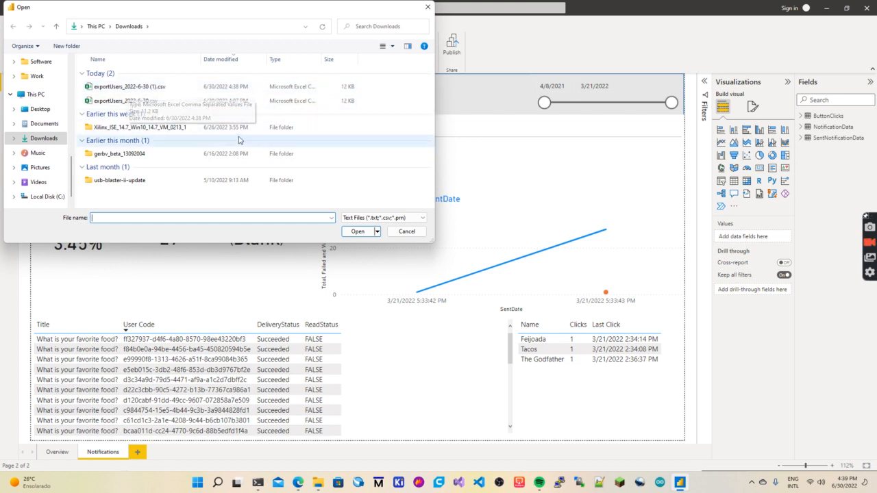
{"action": "left_click", "coordinate": [143, 88]}
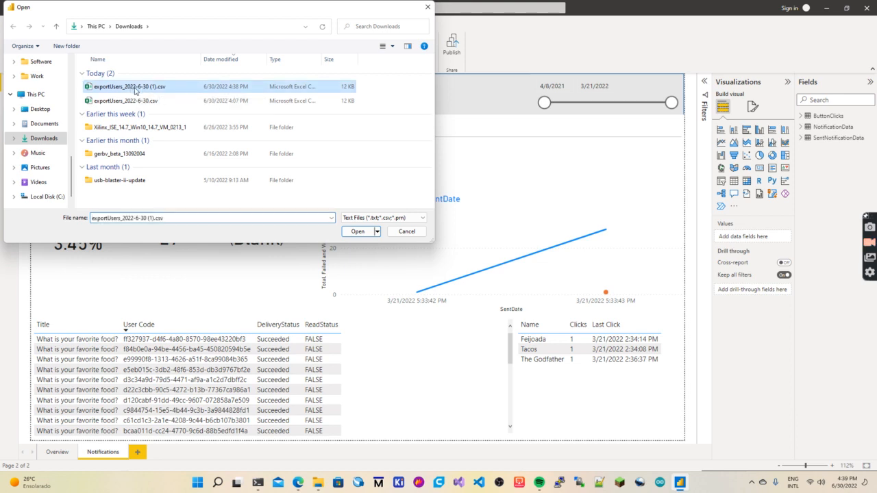
{"action": "left_click", "coordinate": [357, 232]}
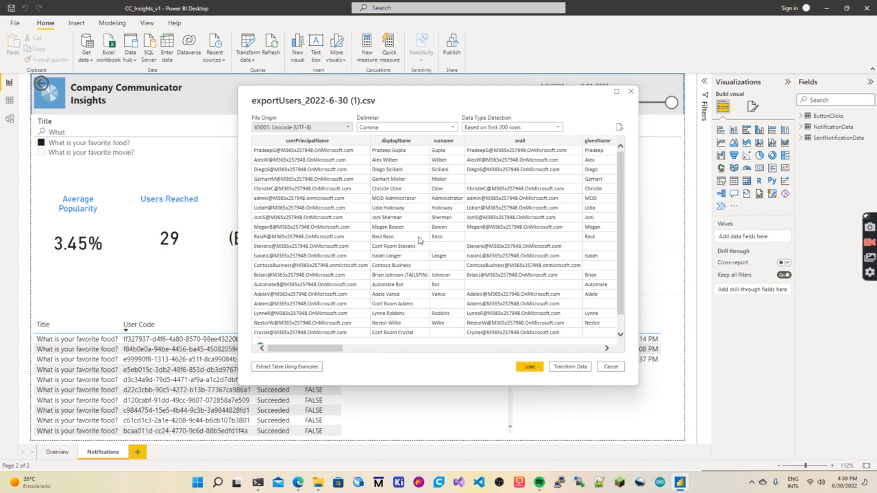
{"action": "scroll", "coordinate": [328, 353], "scroll_direction": "right", "scroll_amount": 3}
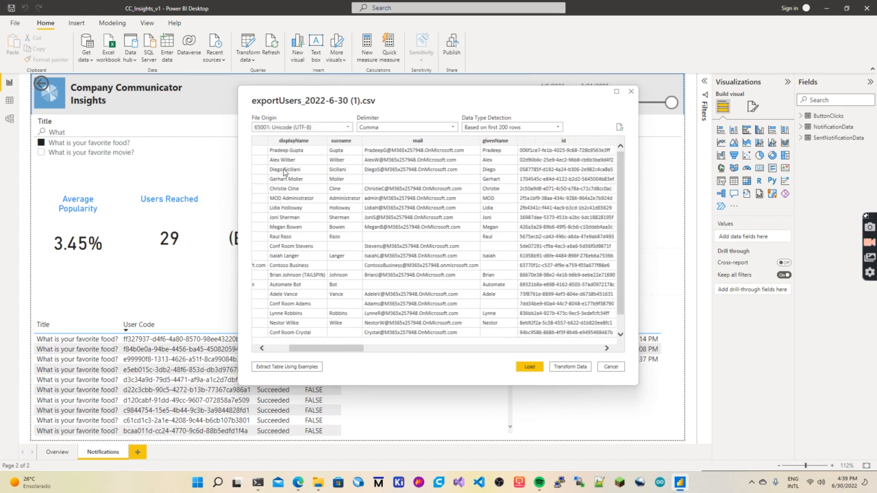
{"action": "left_click", "coordinate": [531, 369]}
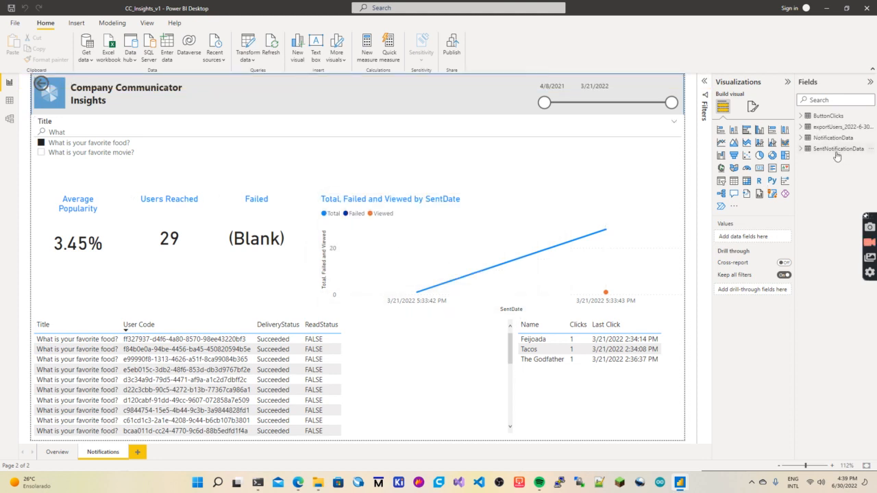
Step: Examine the fields of the imported exportUsers table, and expand the SentNotificationData table to compare its fields
{"action": "left_click", "coordinate": [800, 127]}
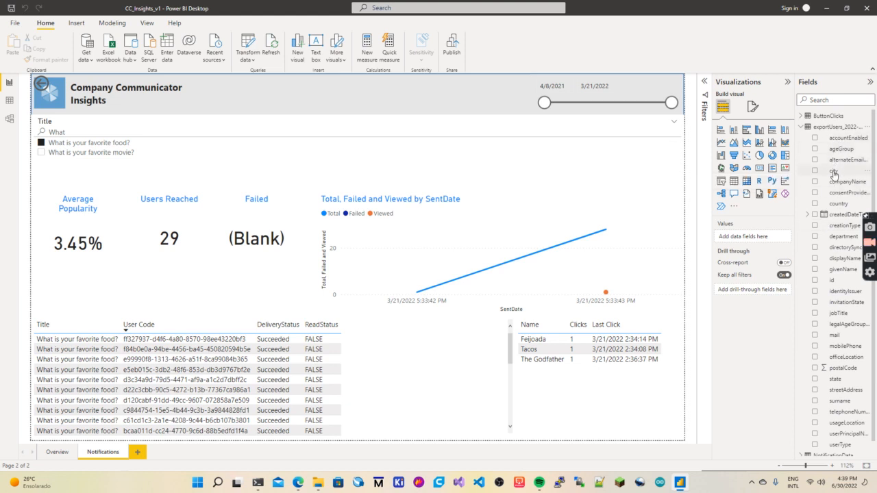
{"action": "left_click", "coordinate": [800, 127]}
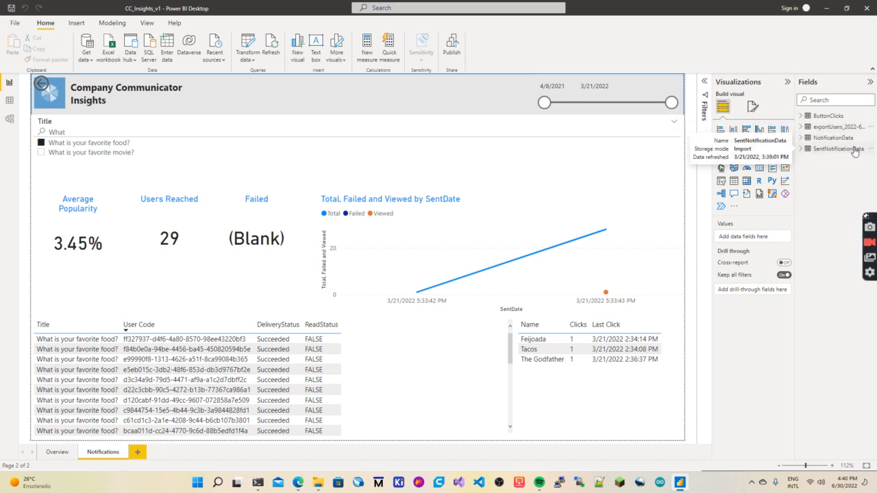
{"action": "left_click", "coordinate": [801, 152]}
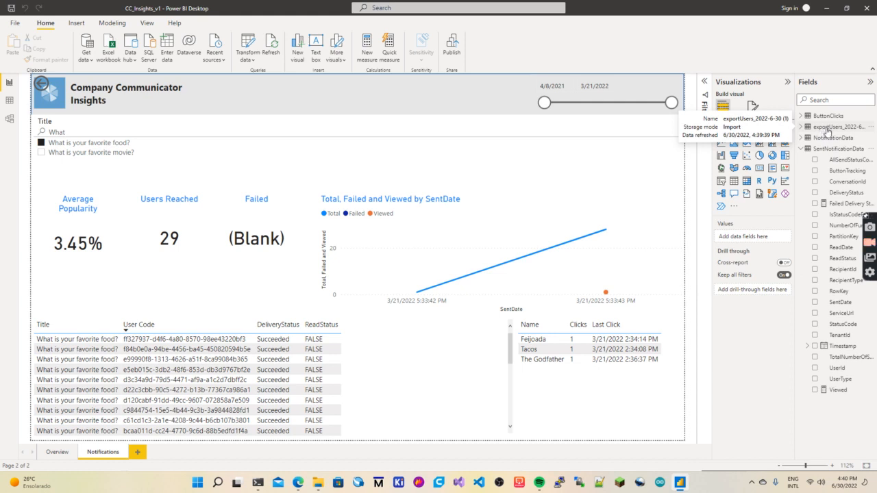
Step: In the data model, relate the exportUsers table's id field to RecipientId in SentNotificationData, and move the ButtonClicks table lower in the diagram
{"action": "left_click", "coordinate": [10, 118]}
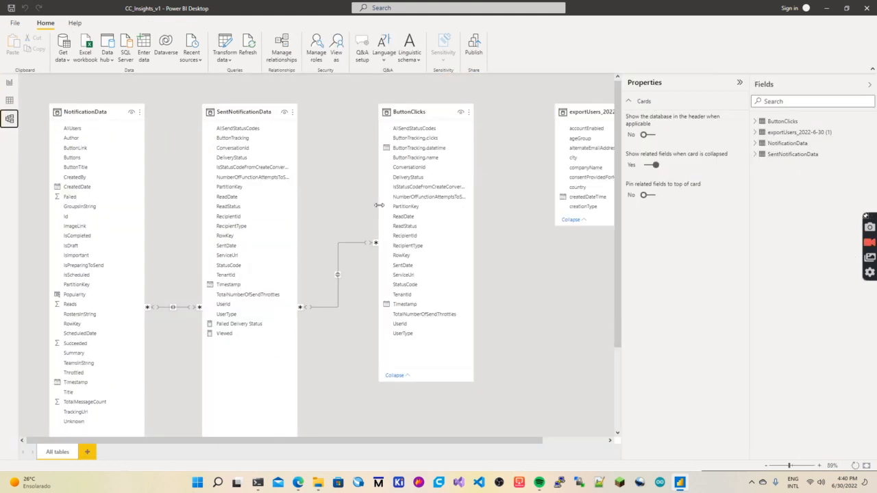
{"action": "left_click", "coordinate": [739, 83]}
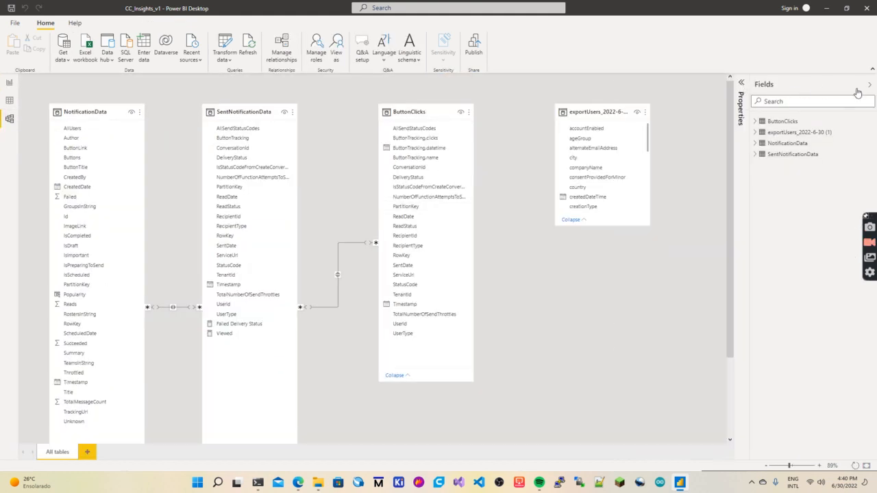
{"action": "left_click", "coordinate": [868, 85]}
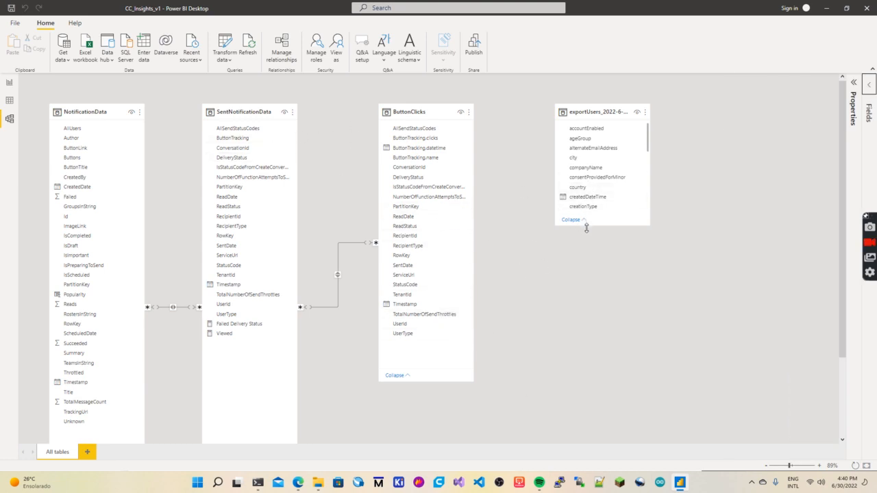
{"action": "left_click_drag", "start_coordinate": [587, 227], "coordinate": [596, 411]}
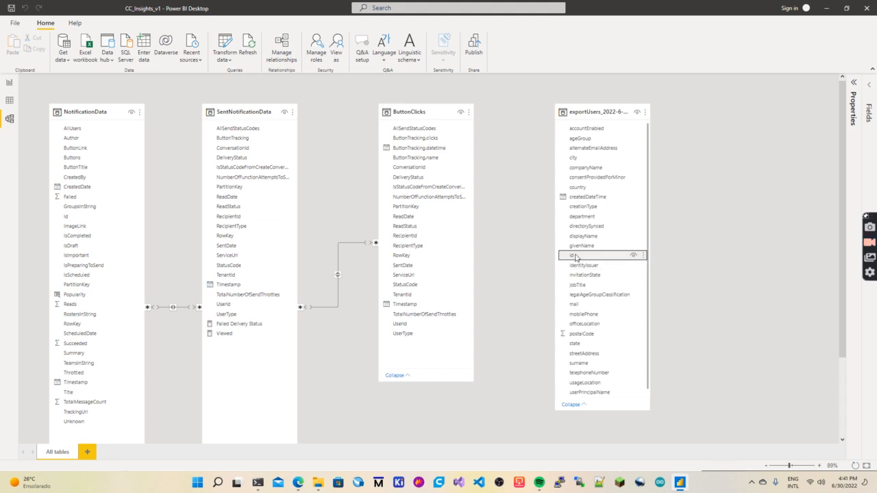
{"action": "left_click_drag", "start_coordinate": [575, 258], "coordinate": [225, 219]}
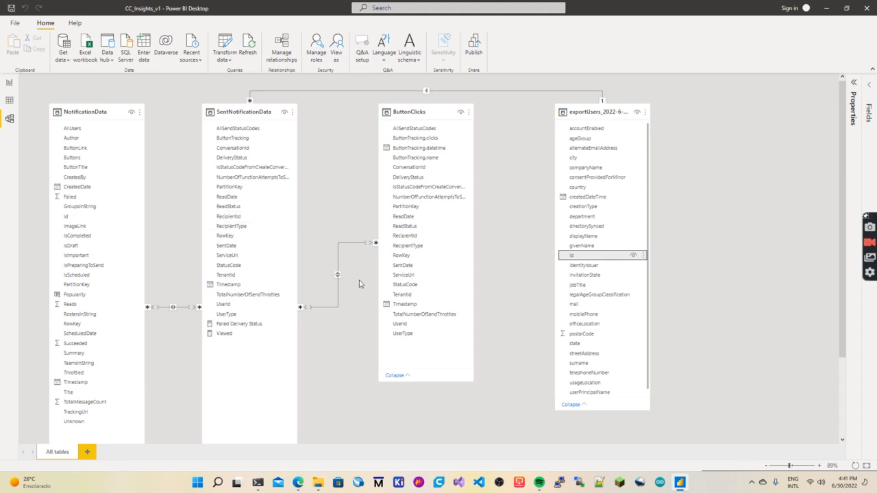
{"action": "left_click_drag", "start_coordinate": [428, 113], "coordinate": [430, 213]}
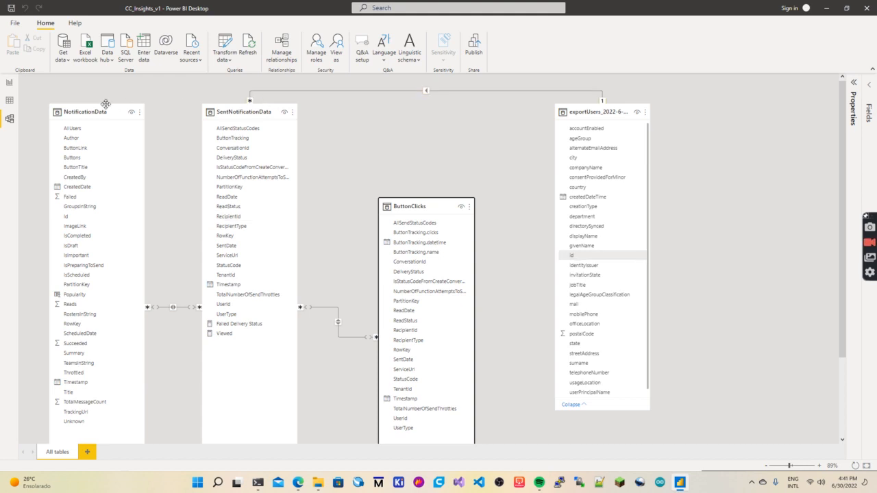
Step: Add the exportUsers displayName field to the recipient table on the Notifications report page, between User Code and DeliveryStatus
{"action": "left_click", "coordinate": [10, 83]}
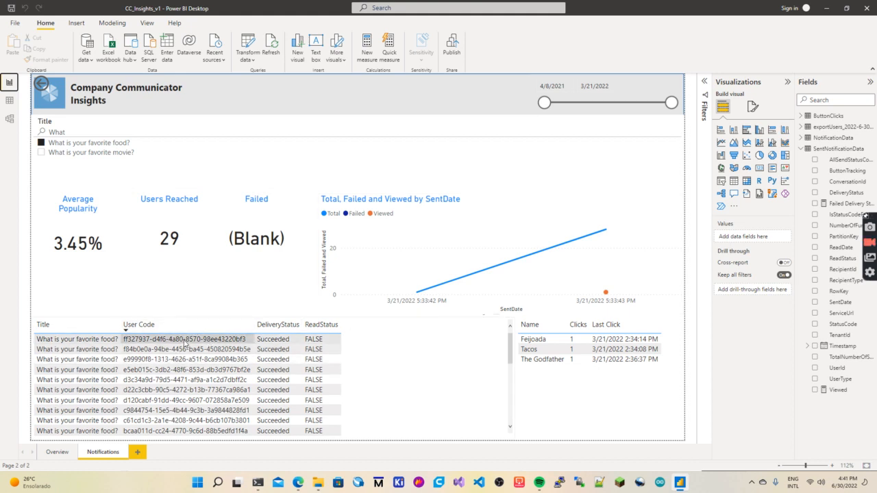
{"action": "left_click", "coordinate": [183, 361]}
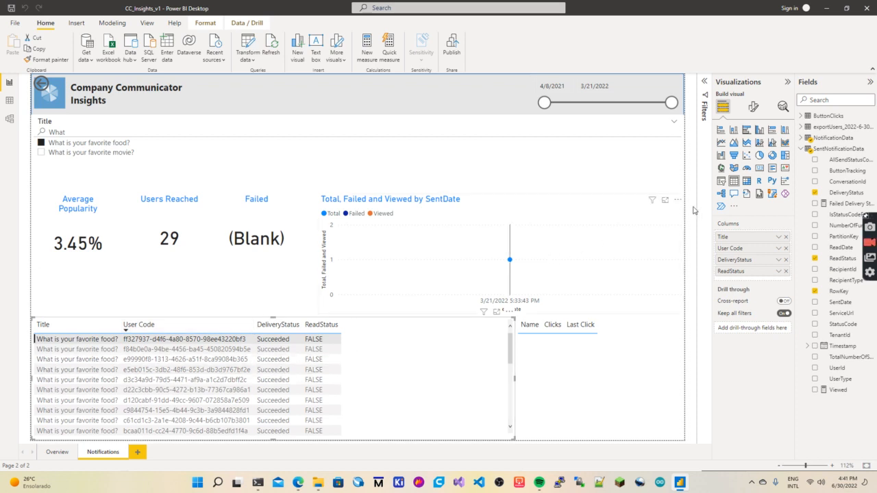
{"action": "left_click", "coordinate": [801, 128]}
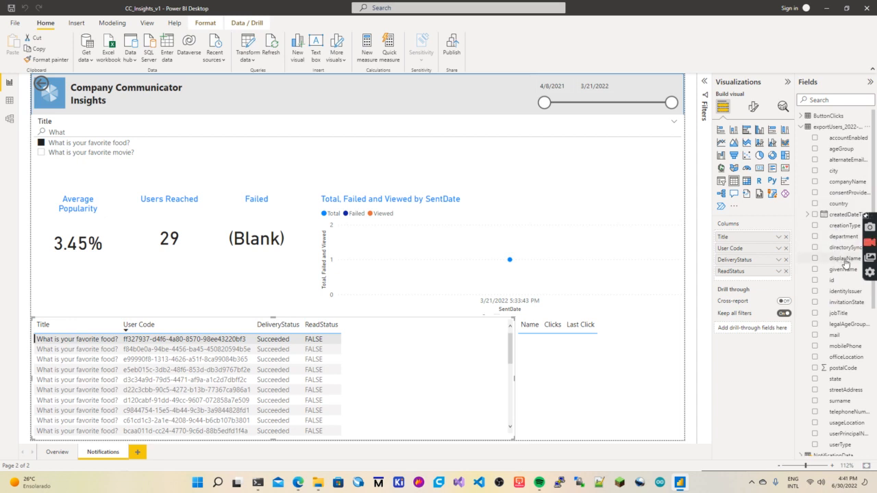
{"action": "left_click_drag", "start_coordinate": [814, 255], "coordinate": [757, 257]}
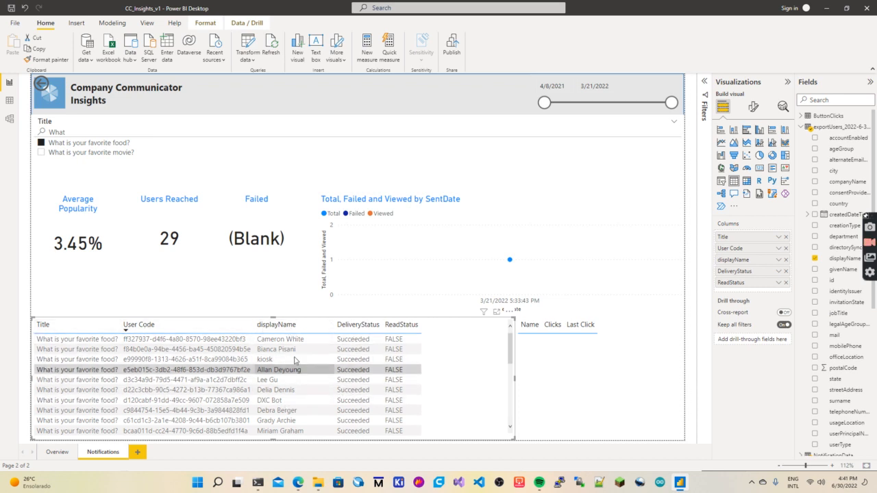
Step: Examine the displayName and ReadStatus columns across all rows of the recipient table
{"action": "scroll", "coordinate": [334, 394], "scroll_direction": "down", "scroll_amount": 5}
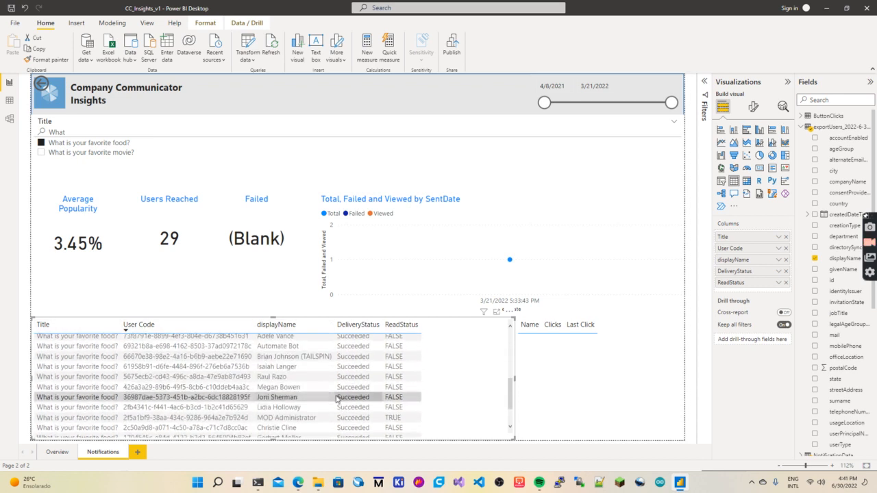
{"action": "scroll", "coordinate": [335, 399], "scroll_direction": "down", "scroll_amount": 2}
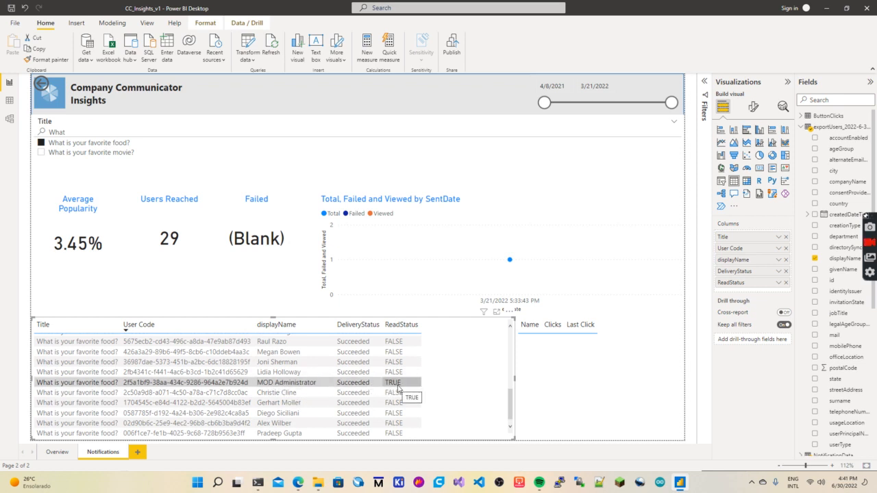
{"action": "scroll", "coordinate": [370, 411], "scroll_direction": "up", "scroll_amount": 8}
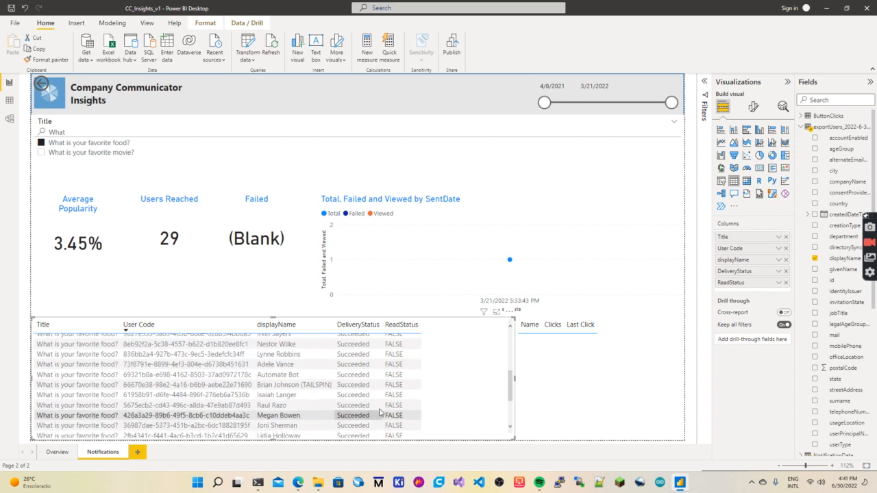
{"action": "scroll", "coordinate": [395, 350], "scroll_direction": "up", "scroll_amount": 1}
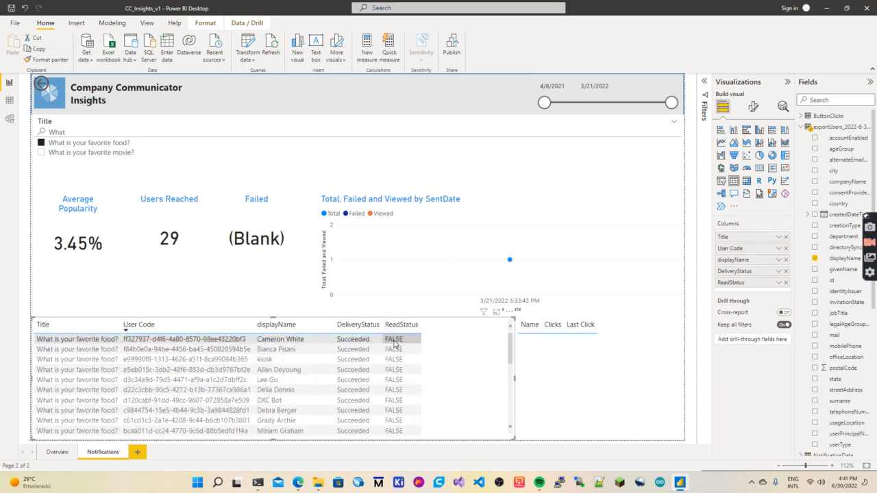
{"action": "scroll", "coordinate": [397, 343], "scroll_direction": "down", "scroll_amount": 7}
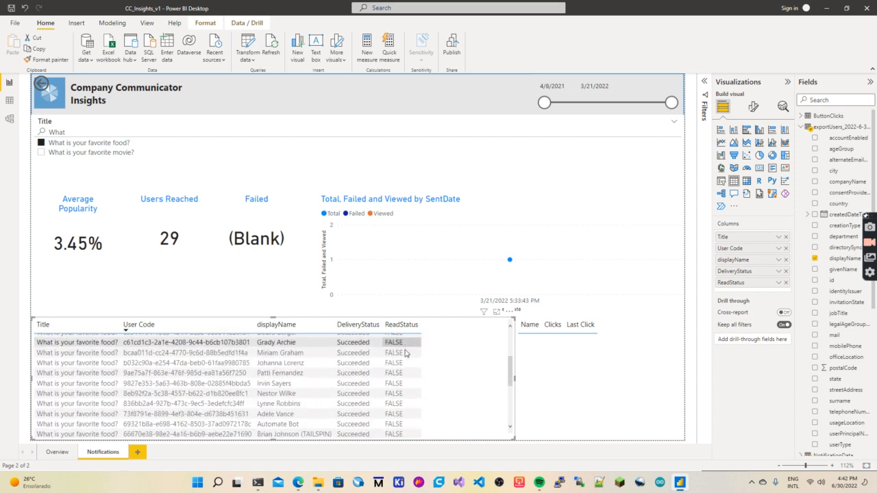
{"action": "scroll", "coordinate": [408, 390], "scroll_direction": "down", "scroll_amount": 2}
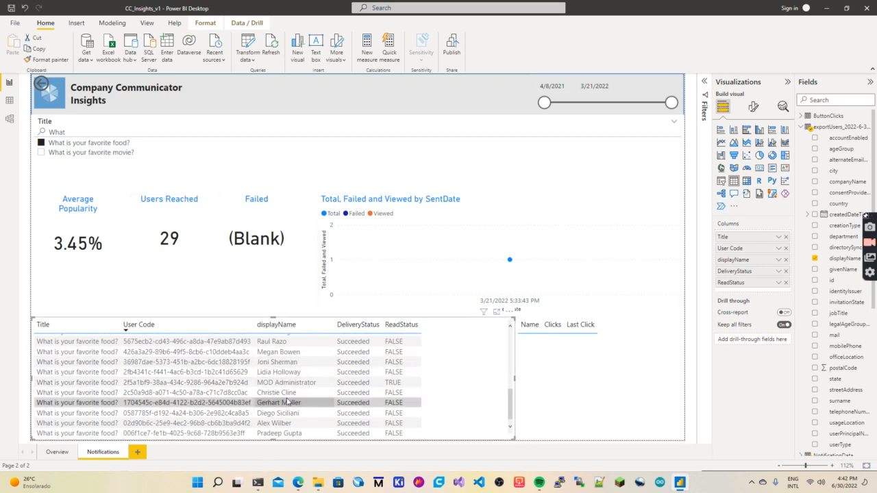
{"action": "scroll", "coordinate": [298, 377], "scroll_direction": "up", "scroll_amount": 5}
{"action": "scroll", "coordinate": [298, 376], "scroll_direction": "up", "scroll_amount": 2}
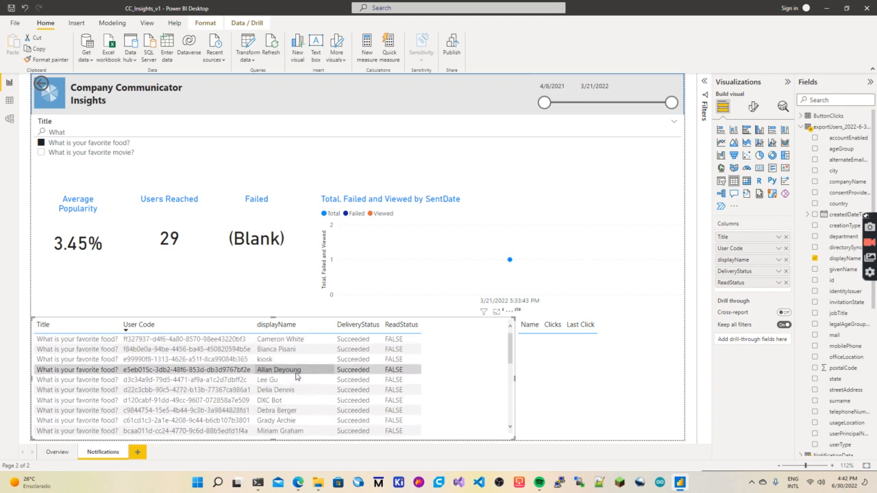